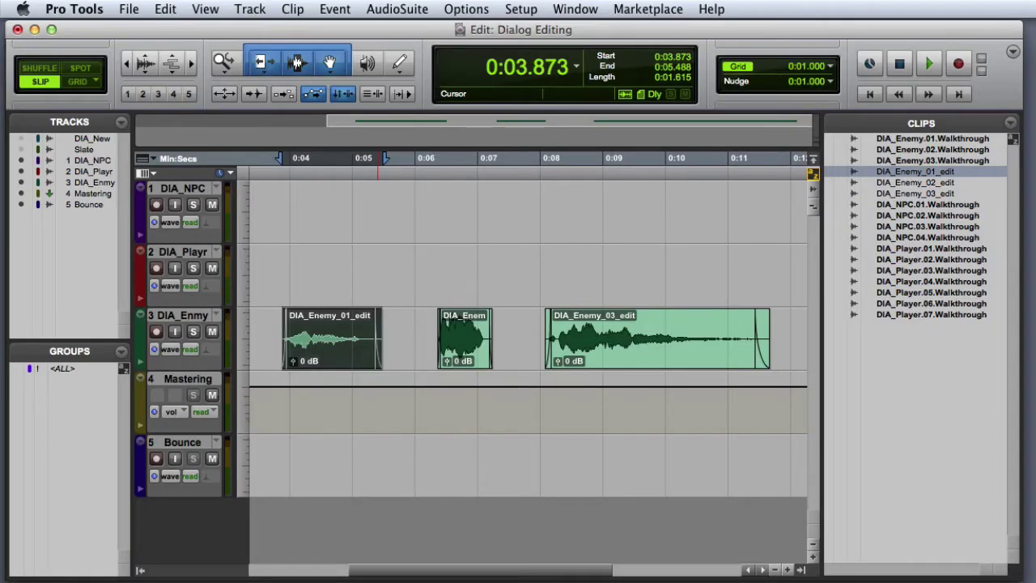
# Switch from the Edit window to the Mix window to show all five channel strips.
pyautogui.press('super+equal')
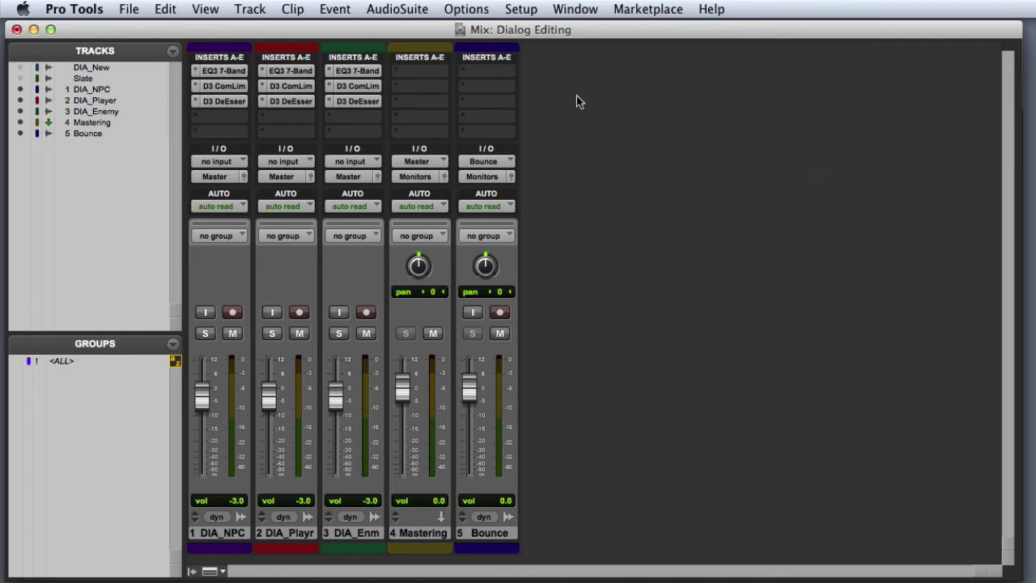
# Check DIA_Enemy's EQ3 7-Band, then open its Dyn3 compressor (4.0:1, -24.9 dB threshold).
pyautogui.click(357, 70)
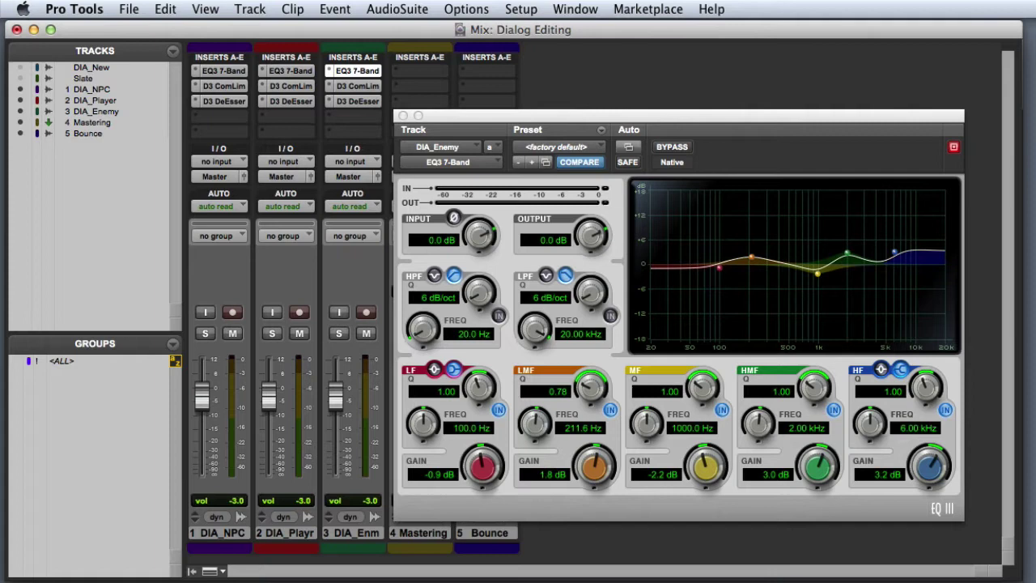
pyautogui.click(403, 116)
pyautogui.click(371, 87)
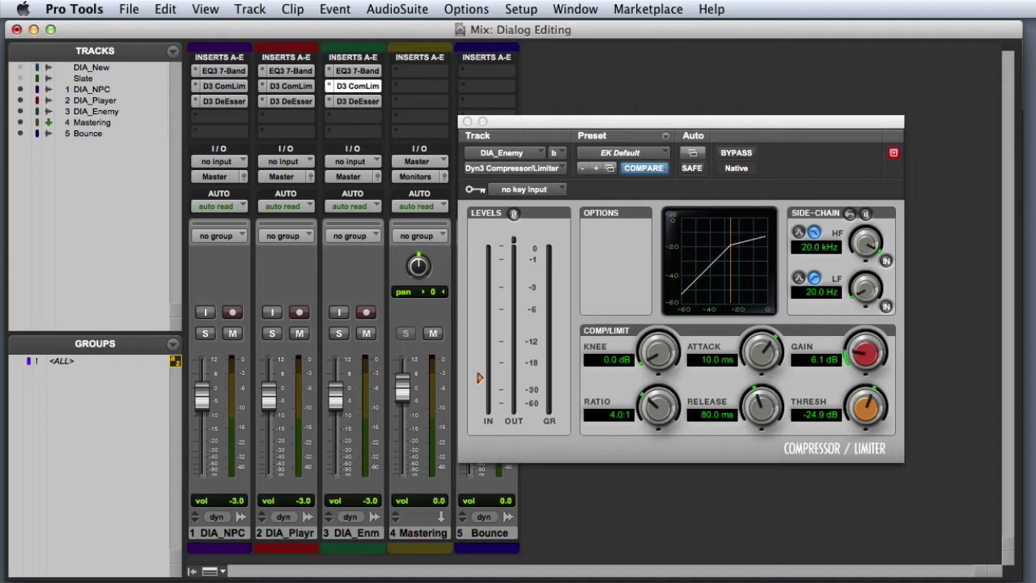
# Play the enemy dialog through the compressor, then close the Dyn3 Compressor/Limiter window.
pyautogui.press('space')
pyautogui.click(466, 121)
# Review DIA_Enemy's De-Esser settings (6.0 kHz, -12.2 dB range) and close it.
pyautogui.click(362, 102)
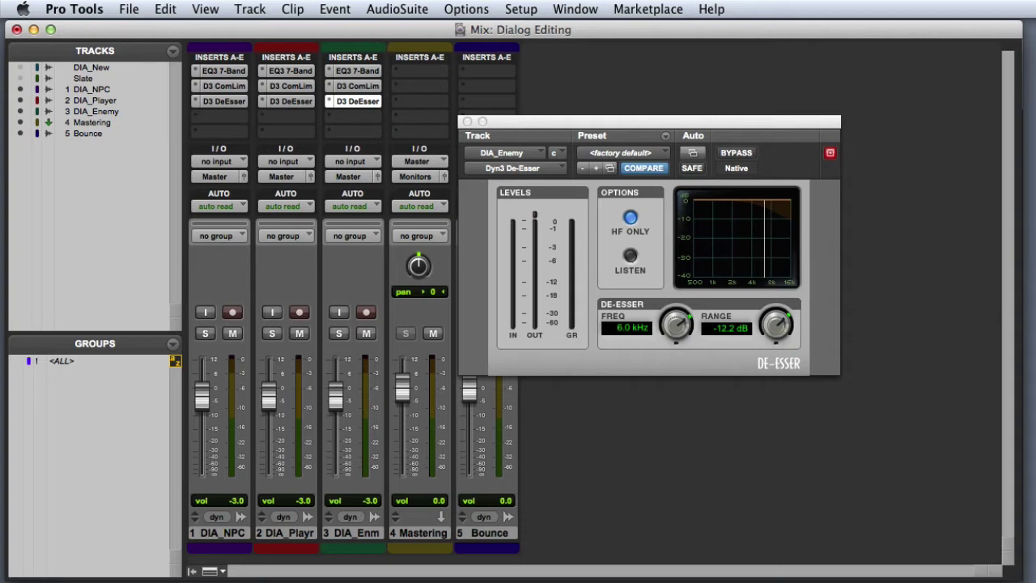
pyautogui.click(467, 122)
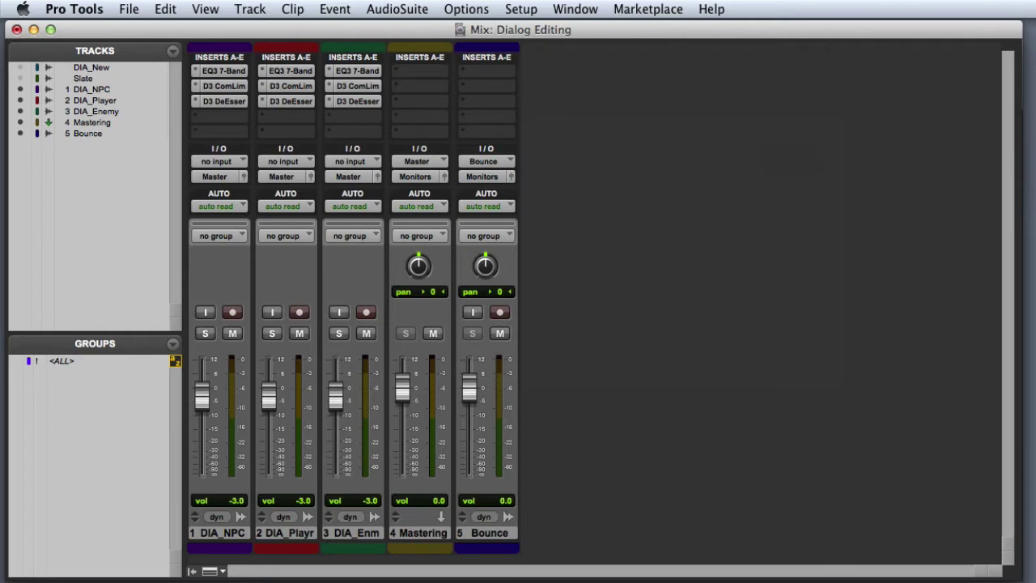
# Switch away from Pro Tools to the Preview app.
pyautogui.press('super+Tab')
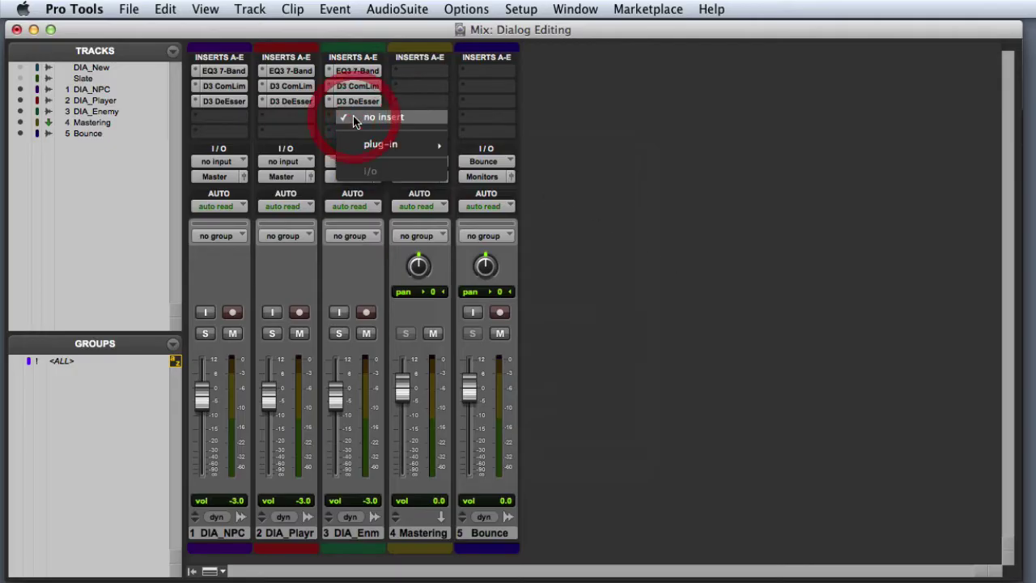
# Insert a mono AIR Frequency Shifter on DIA_Enemy with the 02 Infinite Downward Spiral preset.
pyautogui.moveTo(388, 144)
pyautogui.moveTo(572, 226)
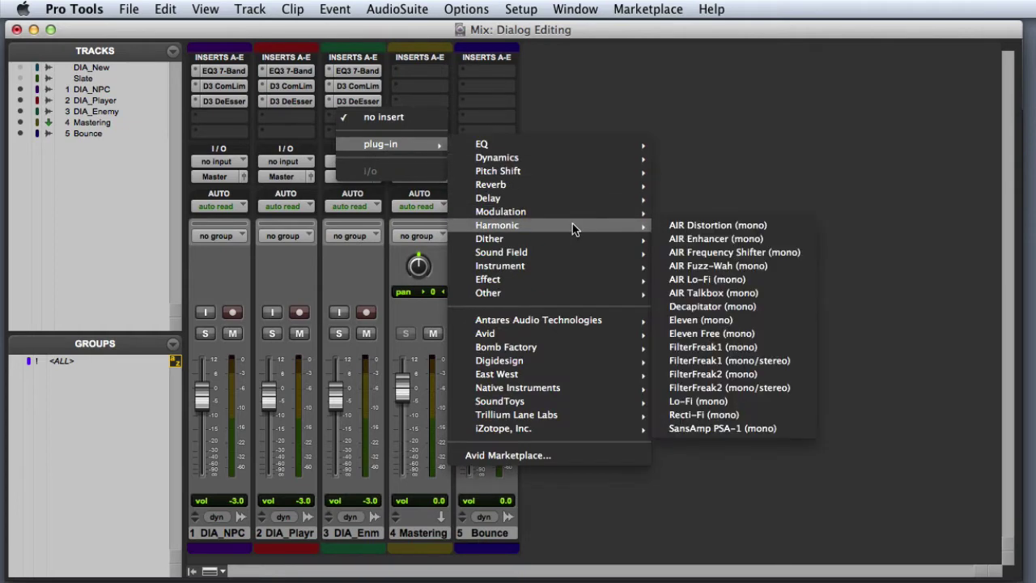
pyautogui.click(711, 251)
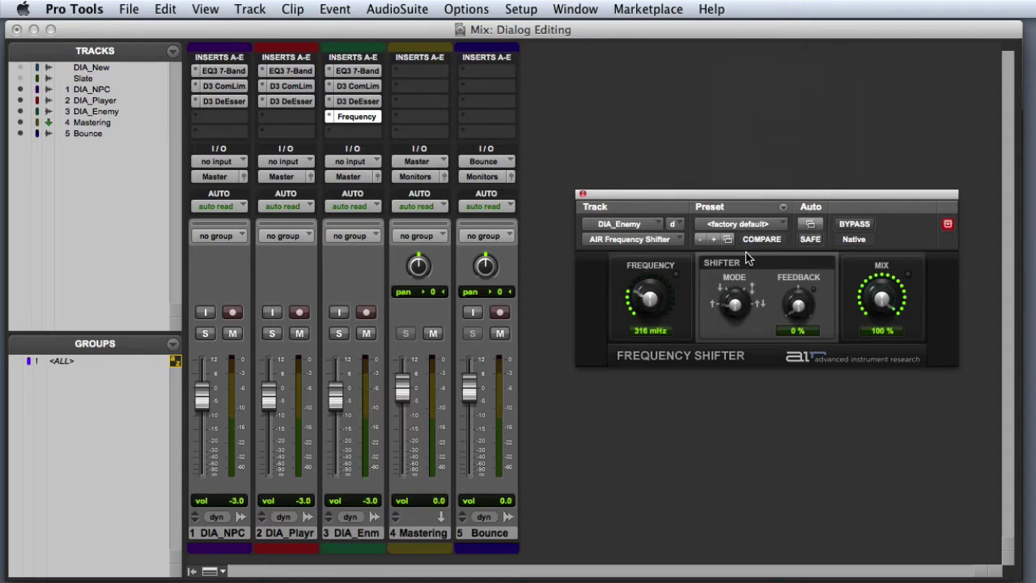
pyautogui.click(752, 224)
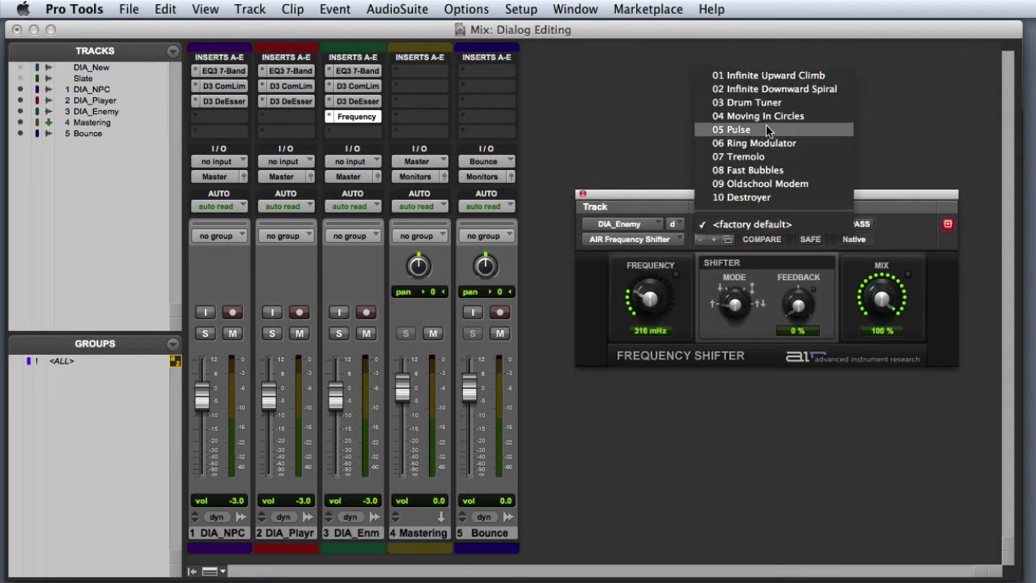
pyautogui.click(767, 89)
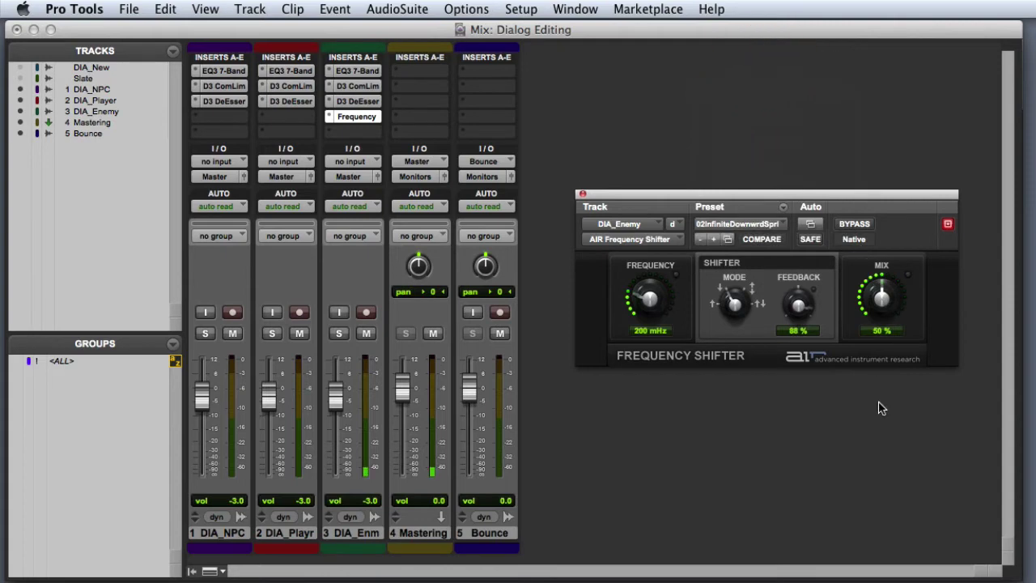
pyautogui.click(906, 406)
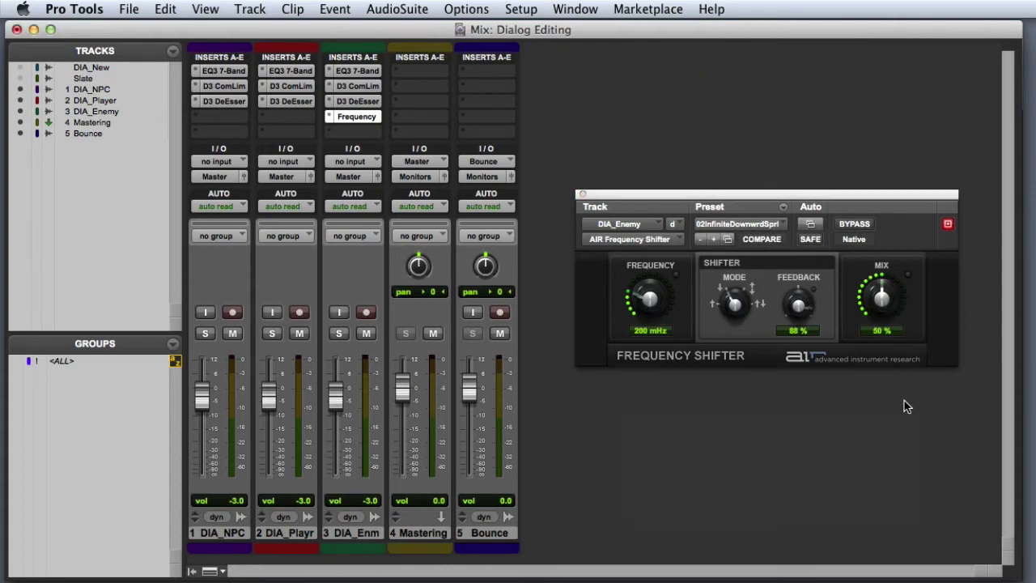
# Turn on Loop playback from the Transport and start looping the selection.
pyautogui.press('super+1')
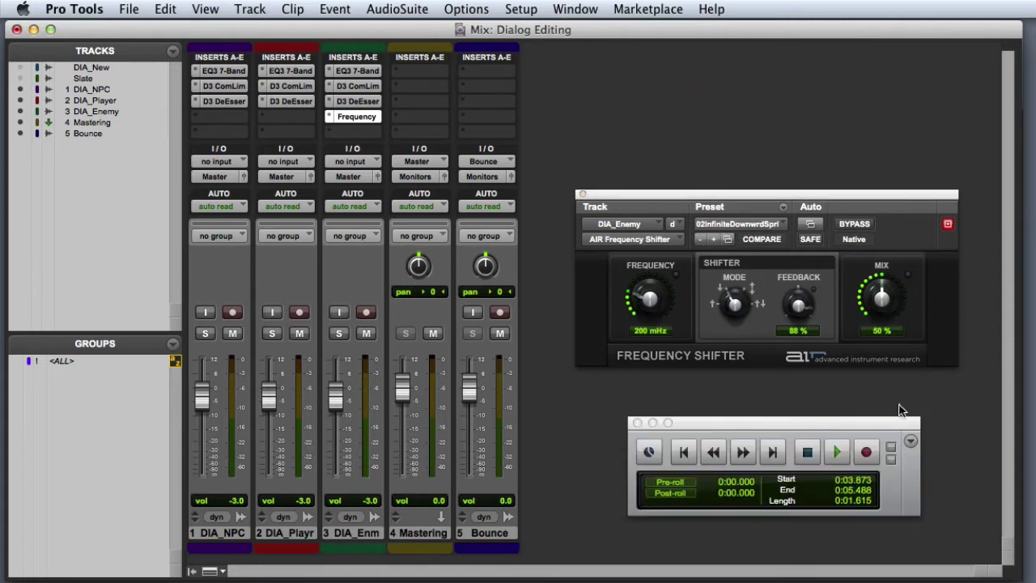
pyautogui.rightClick(837, 454)
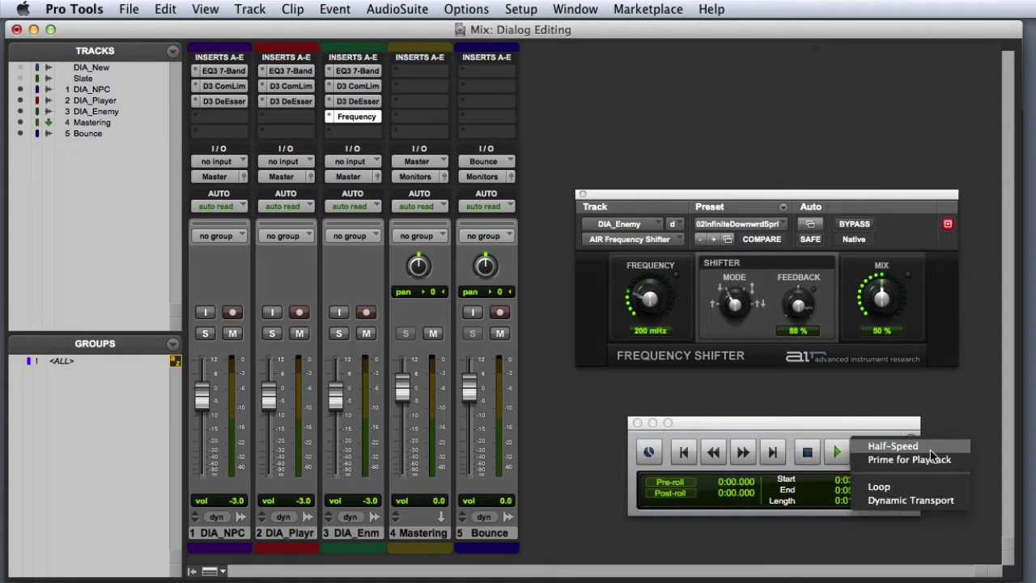
pyautogui.click(916, 487)
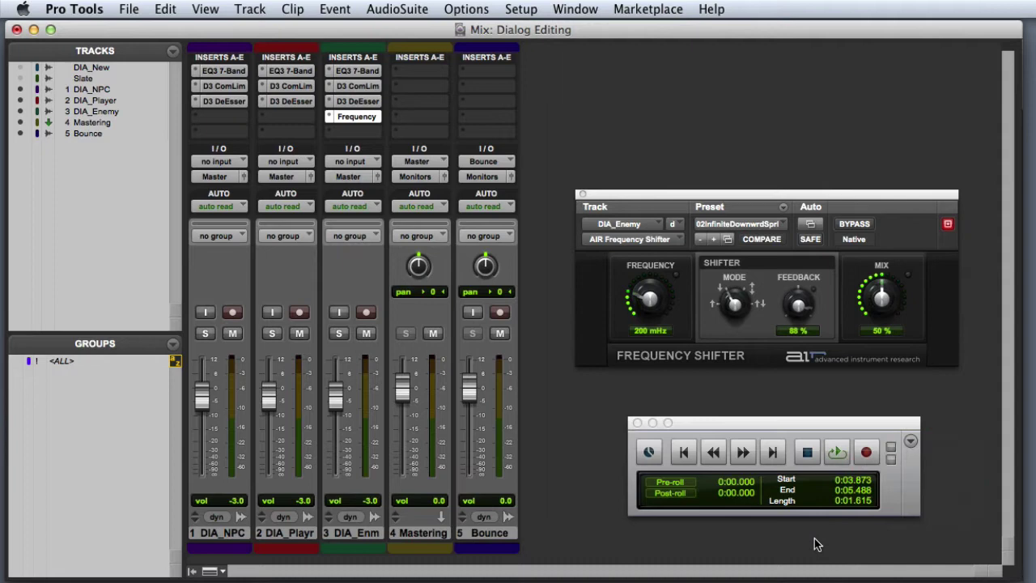
pyautogui.press('space')
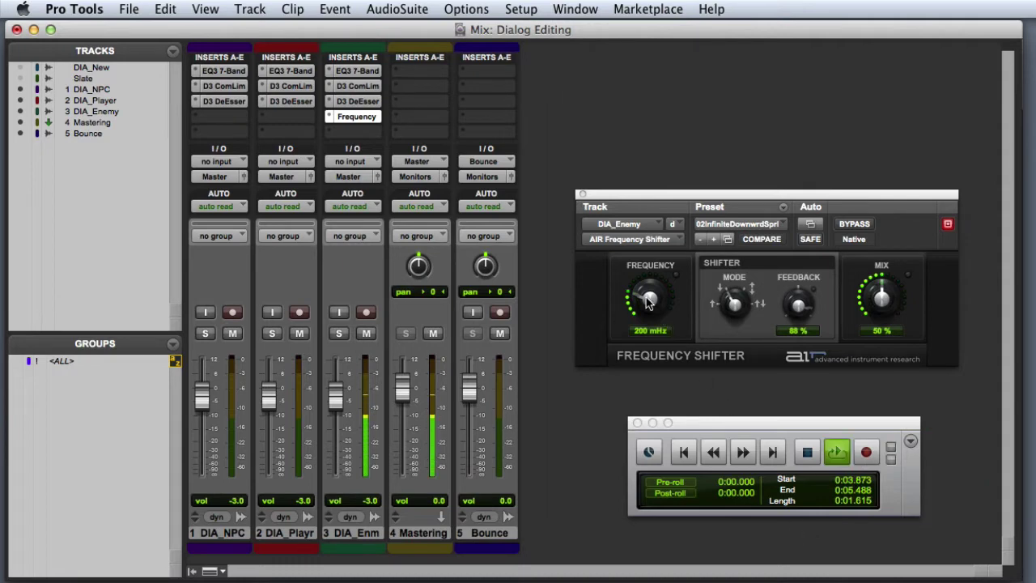
# Raise the Frequency Shifter to 25.2 Hz and 100% mix, then stop playback.
pyautogui.moveTo(654, 306); pyautogui.dragTo(659, 243)
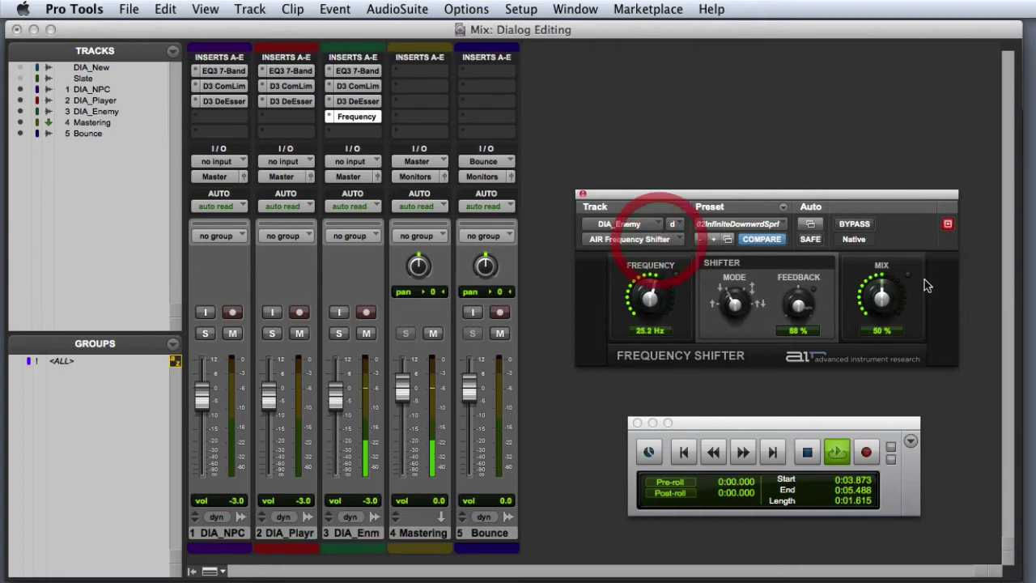
pyautogui.moveTo(882, 301); pyautogui.dragTo(896, 162)
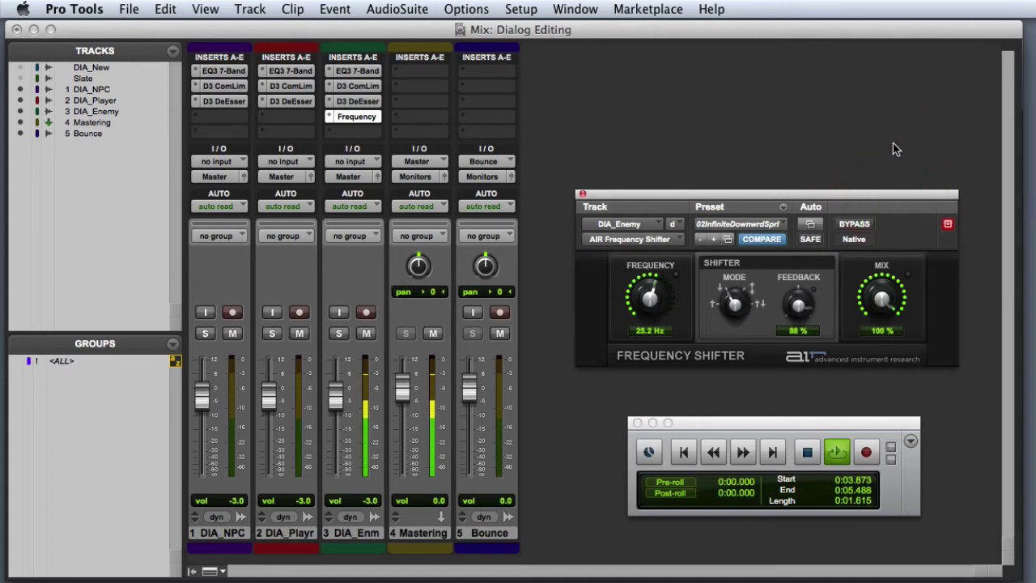
pyautogui.press('space')
# Close the Frequency Shifter and insert a mono Maxim limiter in the Mastering track's first slot.
pyautogui.click(892, 149)
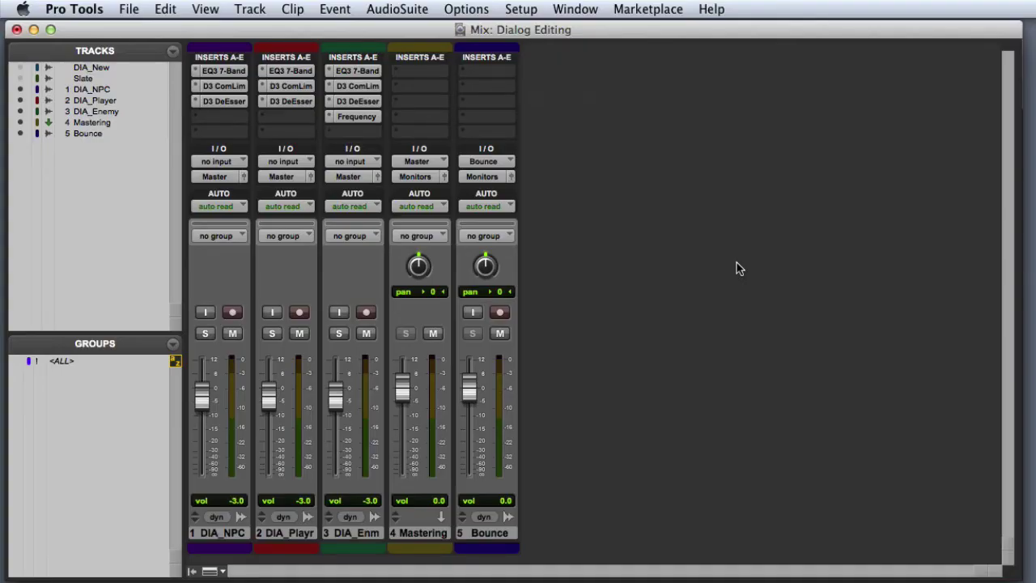
pyautogui.click(417, 72)
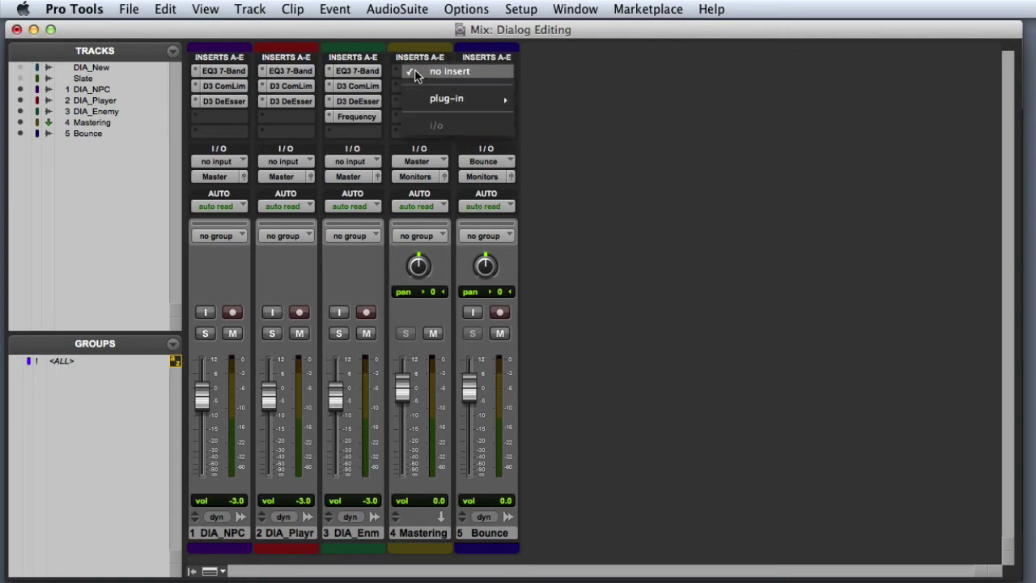
pyautogui.moveTo(441, 99)
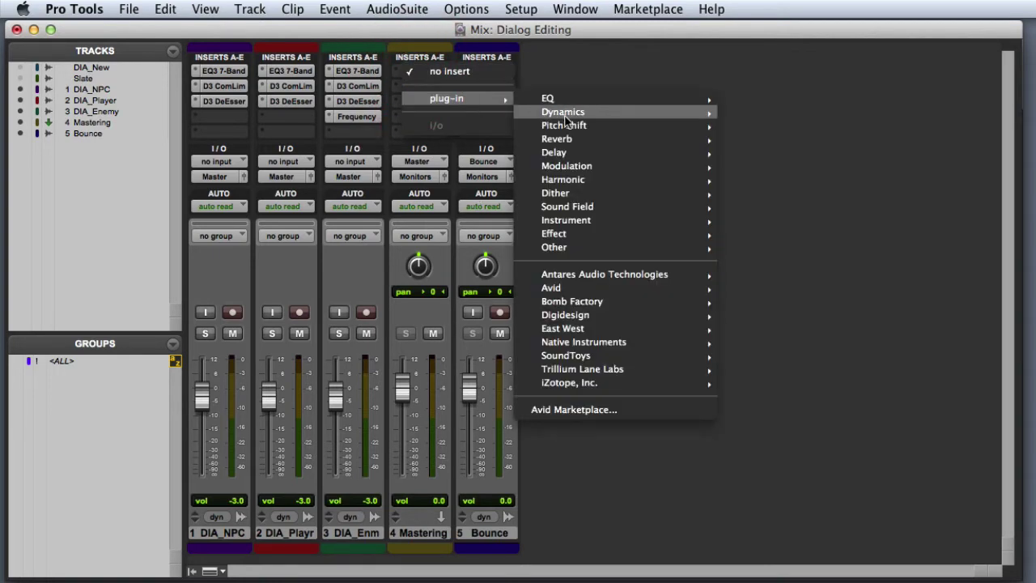
pyautogui.moveTo(566, 118)
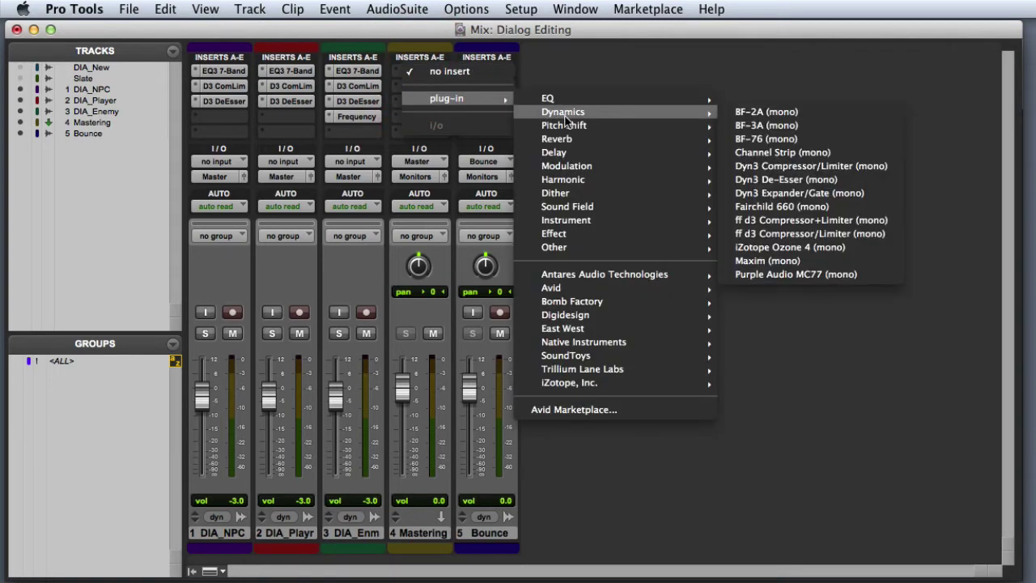
pyautogui.click(825, 260)
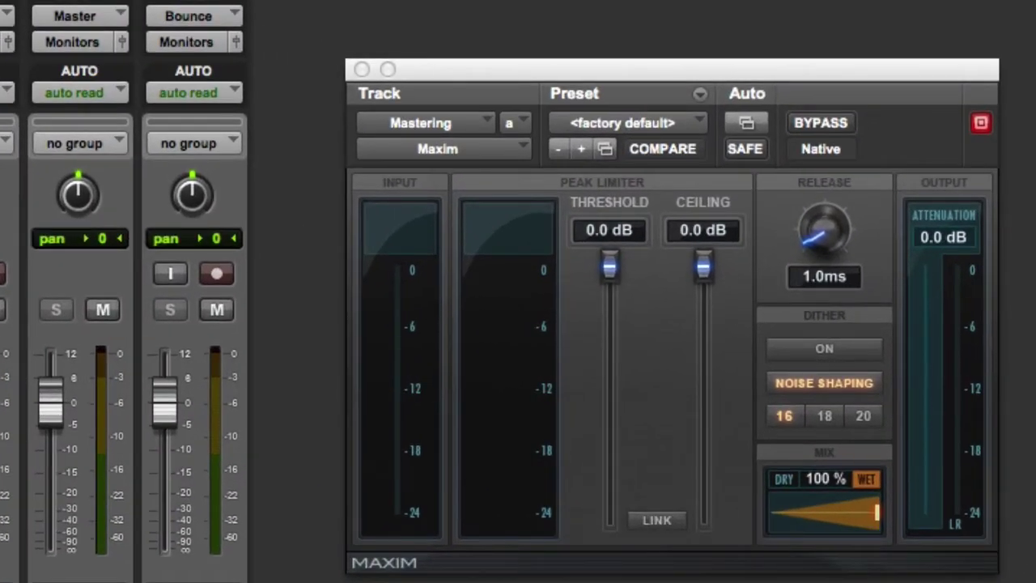
# Load Maxim's Mixing Limiter preset: -6.1 dB threshold, -0.1 dB ceiling, 20-bit dither.
pyautogui.click(644, 124)
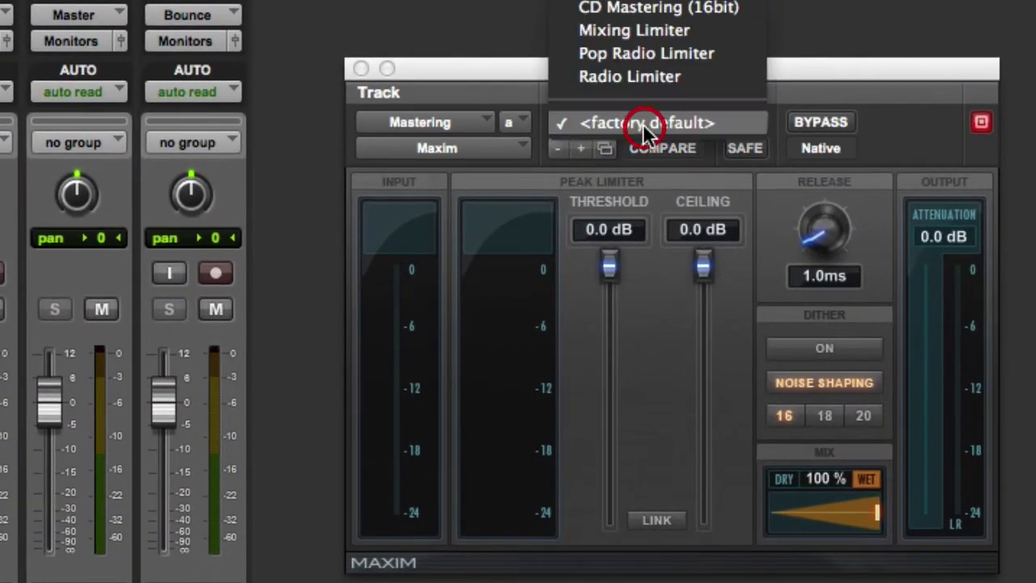
pyautogui.click(733, 32)
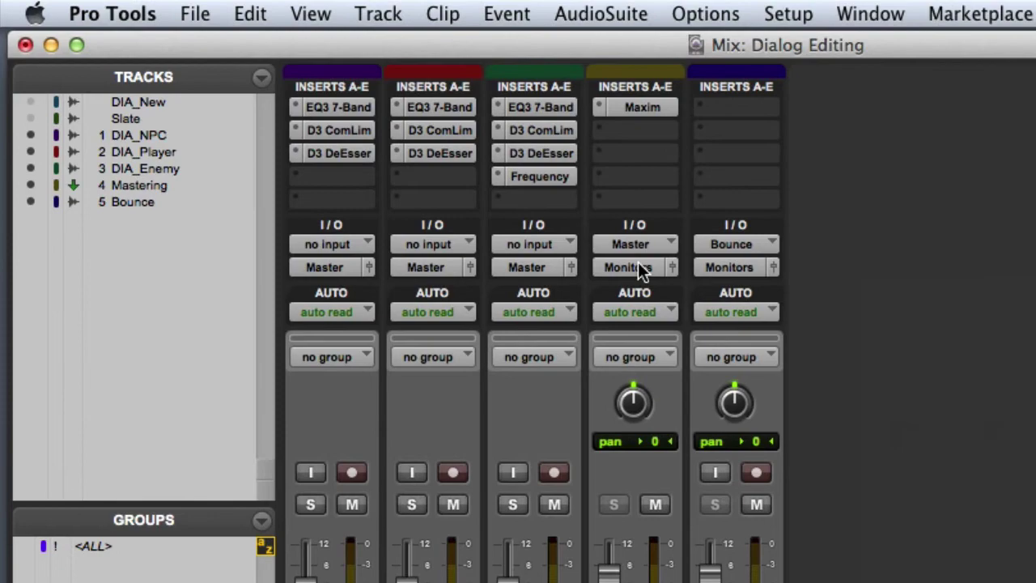
# Route the Mastering track's output to the Bounce (Mono) bus.
pyautogui.click(638, 264)
pyautogui.moveTo(652, 290)
pyautogui.click(818, 309)
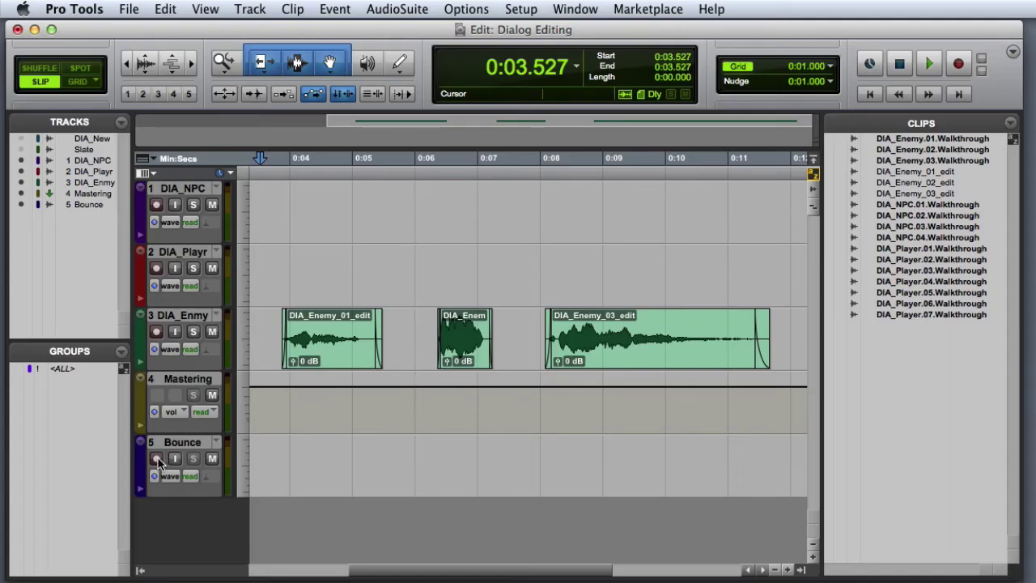
# Arm the Bounce track and record DIA_Enemy_01_edit and DIA_Enemy_02_edit onto it.
pyautogui.click(156, 458)
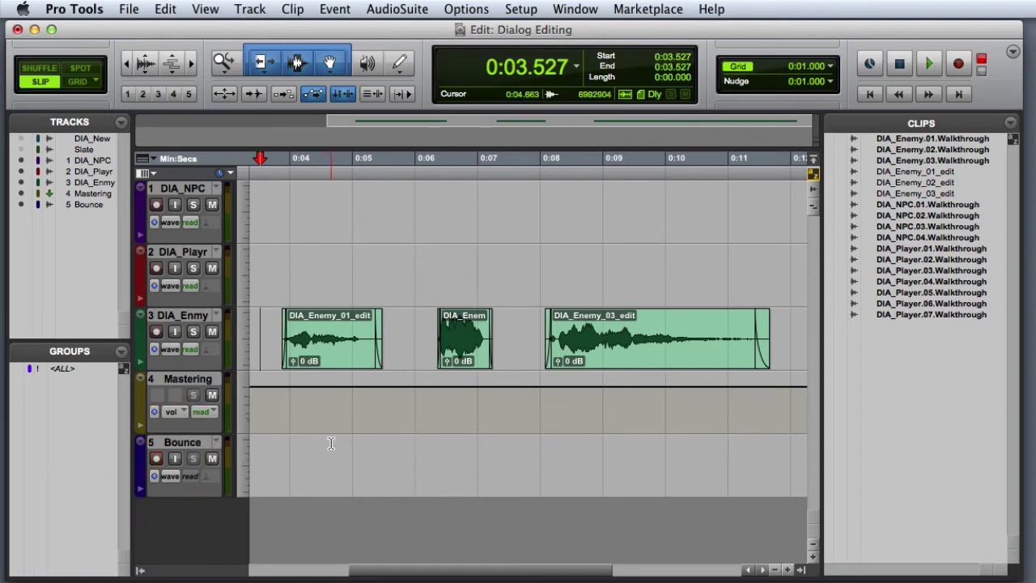
pyautogui.click(335, 356)
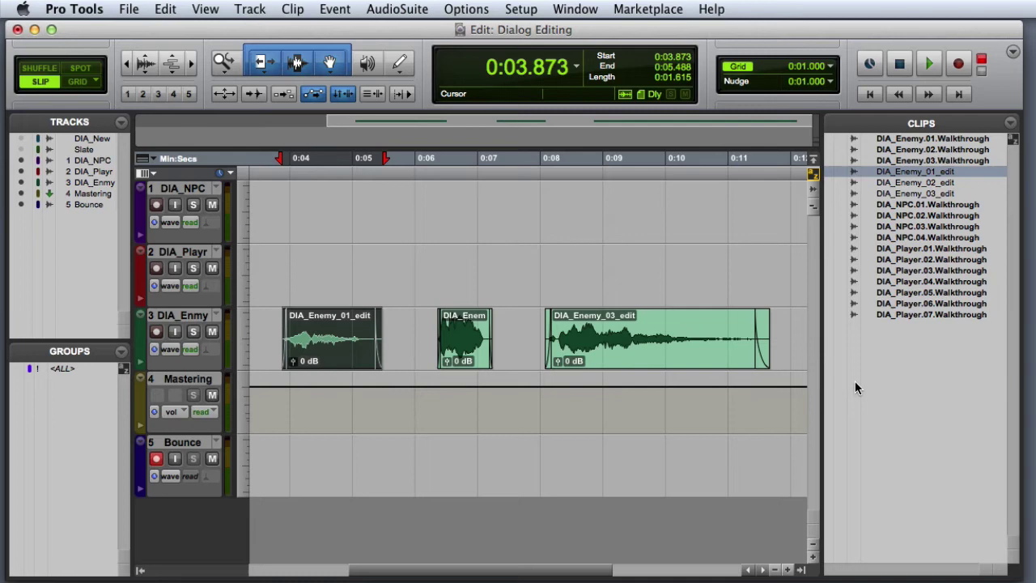
pyautogui.press('super+space')
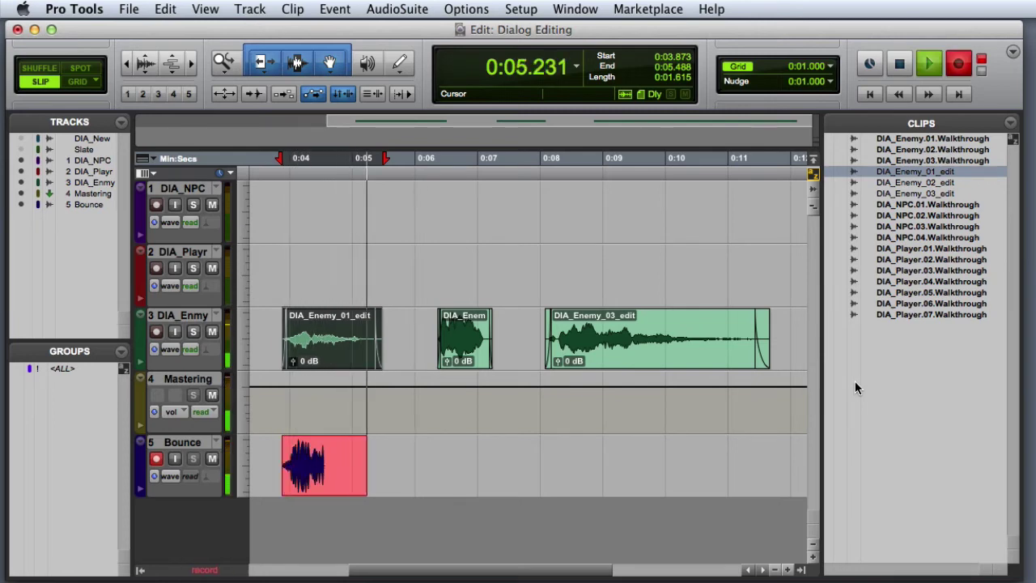
pyautogui.click(464, 353)
pyautogui.press('super+space')
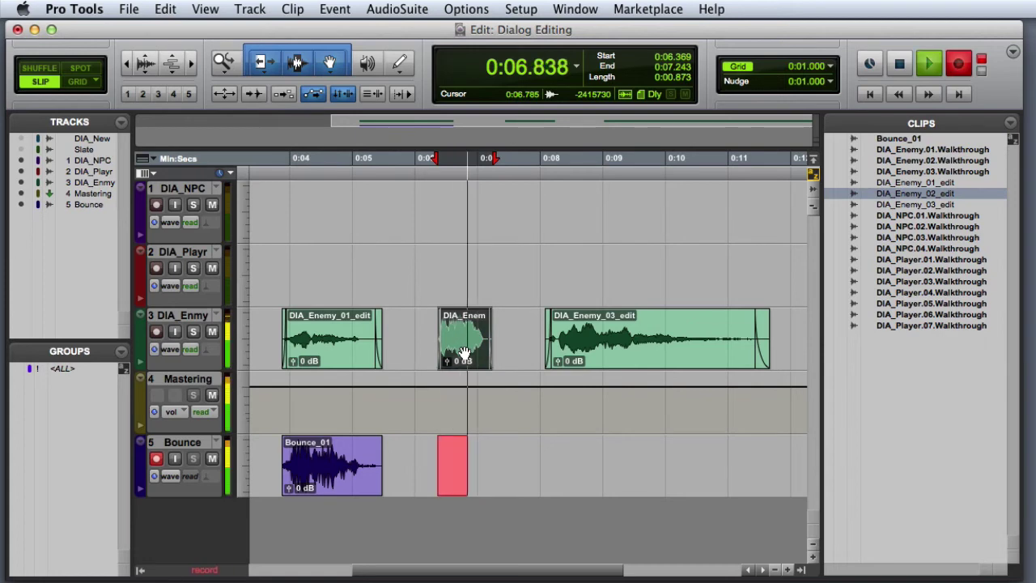
# Record the DIA_Enemy_03_edit clip onto the Bounce track, stopping when the clip ends.
pyautogui.click(664, 361)
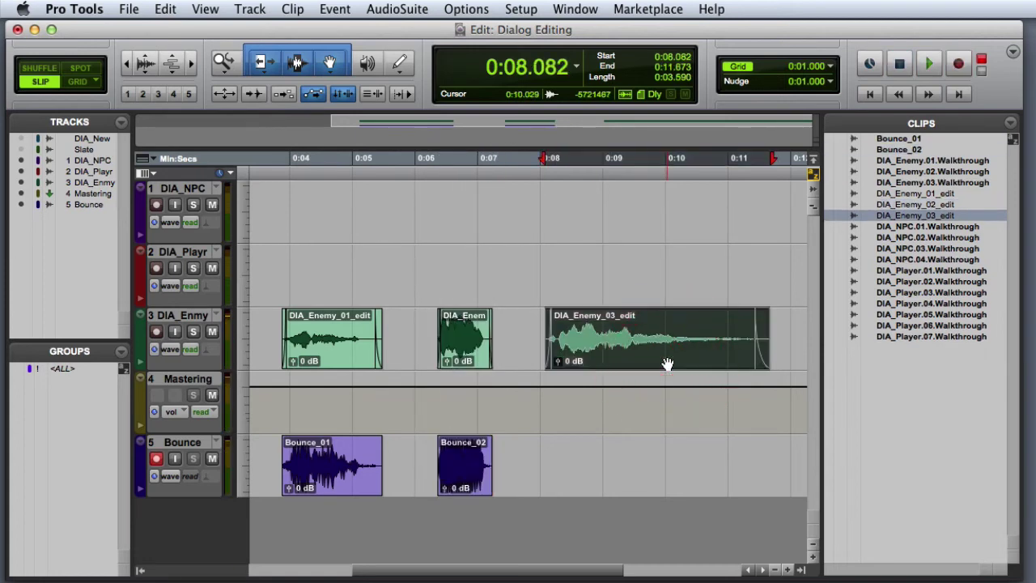
pyautogui.hotkey('shift', 'r')
pyautogui.press('super+space')
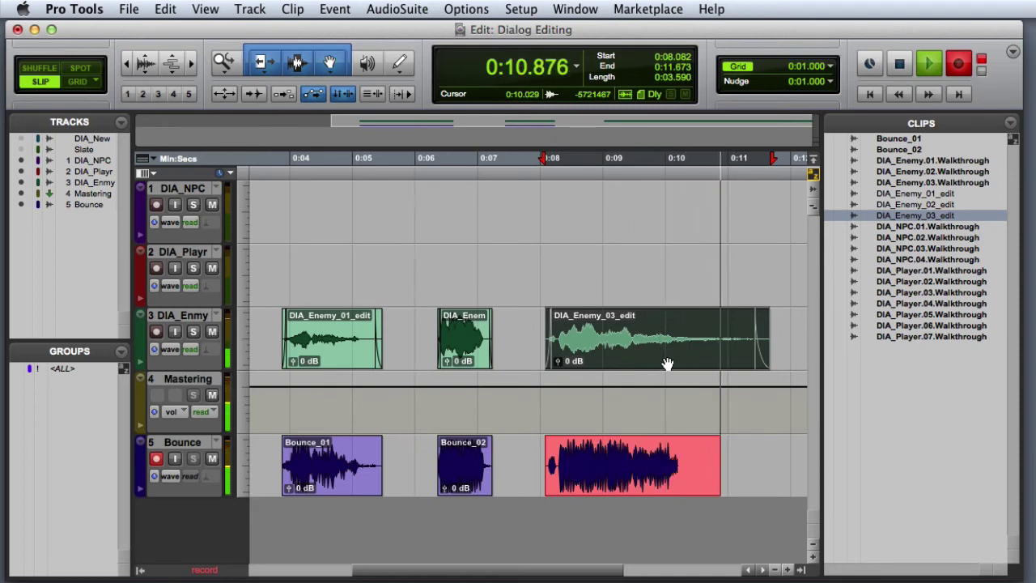
pyautogui.press('space')
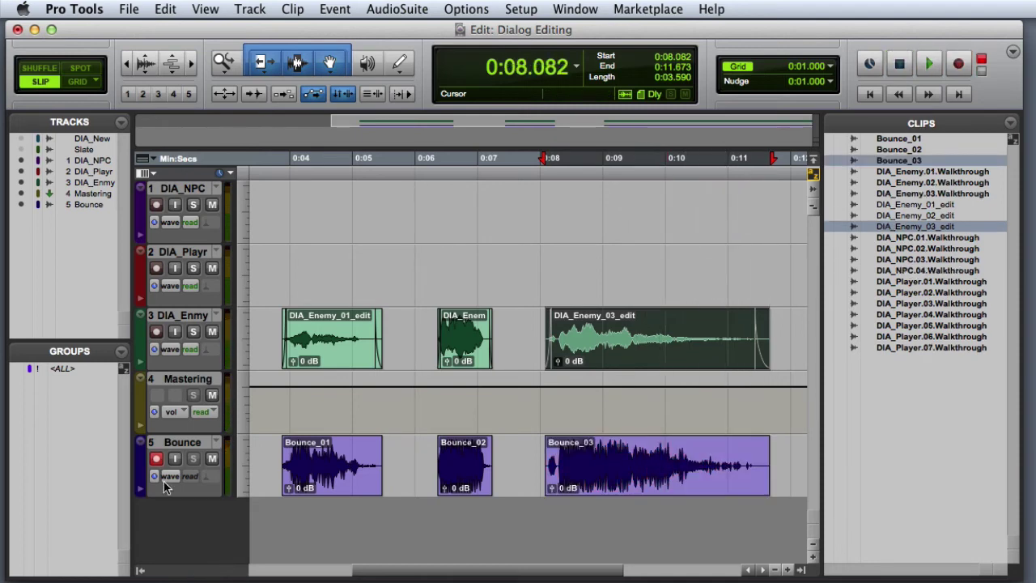
# Disarm the Bounce track and rename the Bounce_01 clip to DIA_Enemy_01.
pyautogui.click(158, 459)
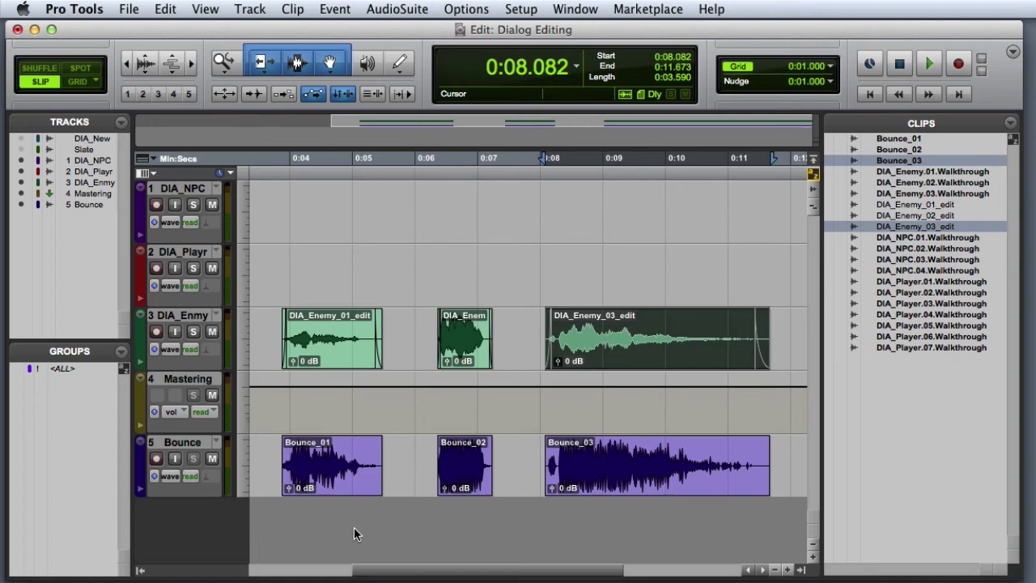
pyautogui.doubleClick(342, 486)
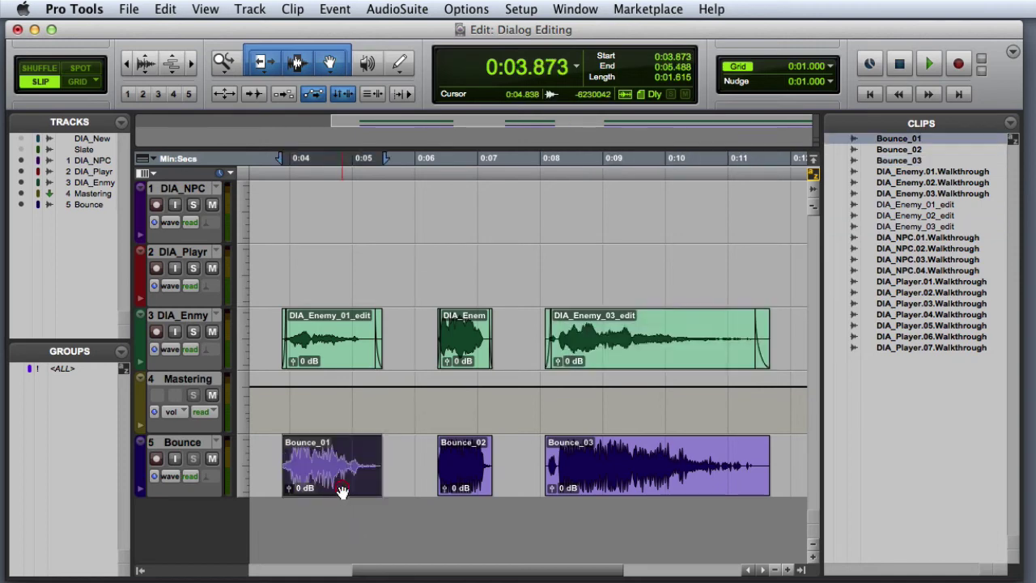
pyautogui.write('DIA_Enemy_01')
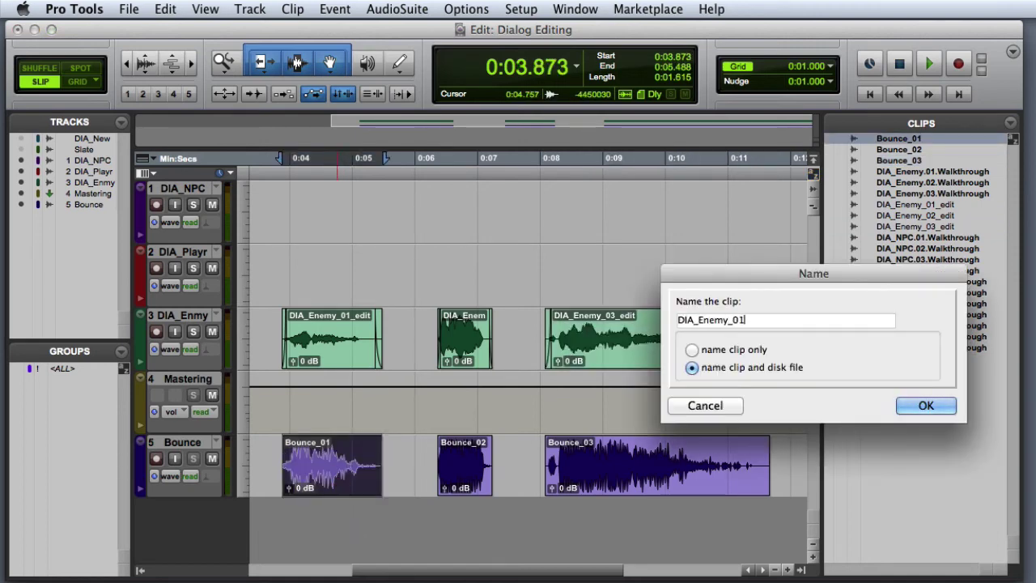
pyautogui.press('Return')
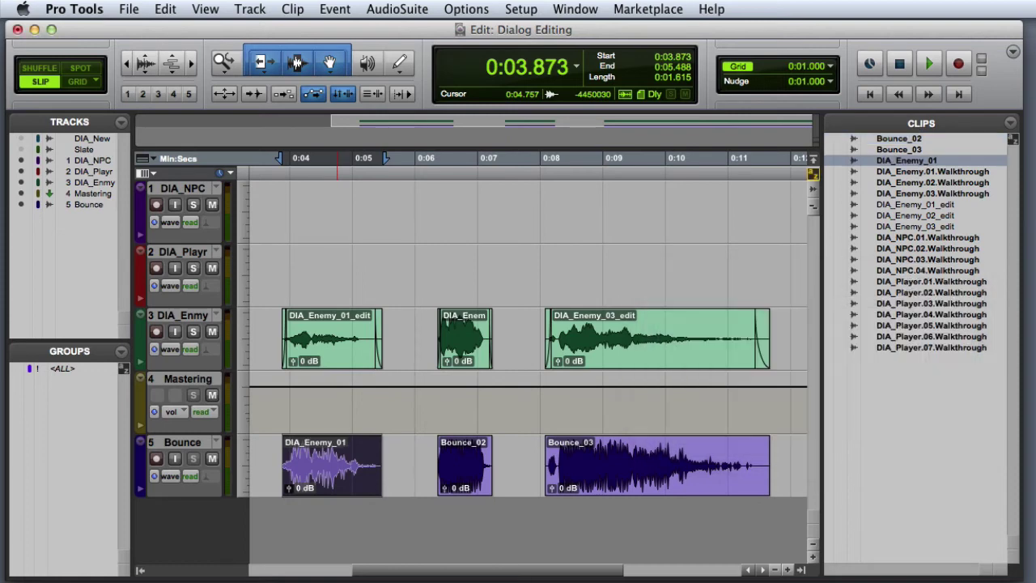
# Rename the Bounce_02 and Bounce_03 clips to DIA_Enemy_02 and DIA_Enemy_03.
pyautogui.doubleClick(469, 467)
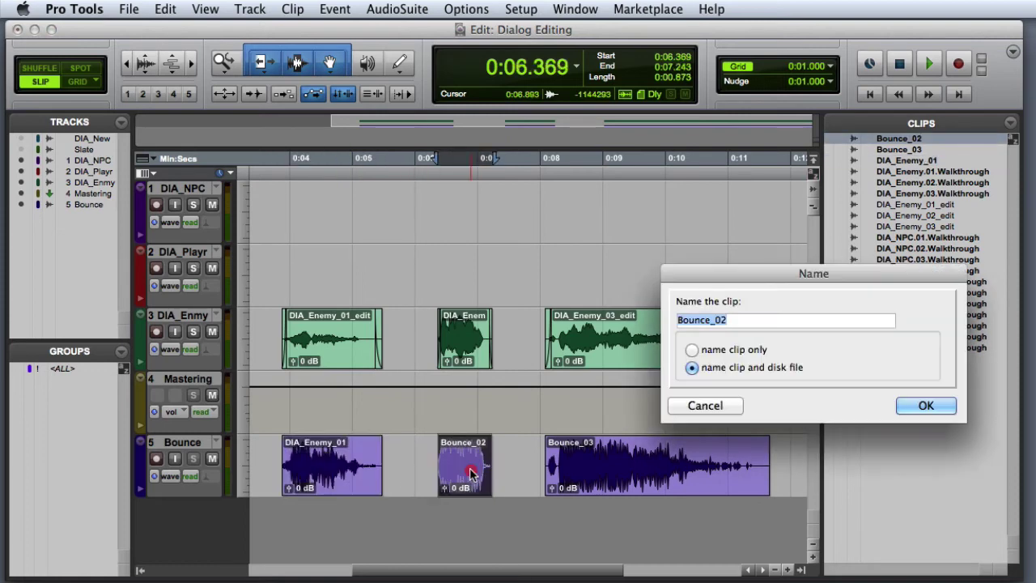
pyautogui.write('DIA_')
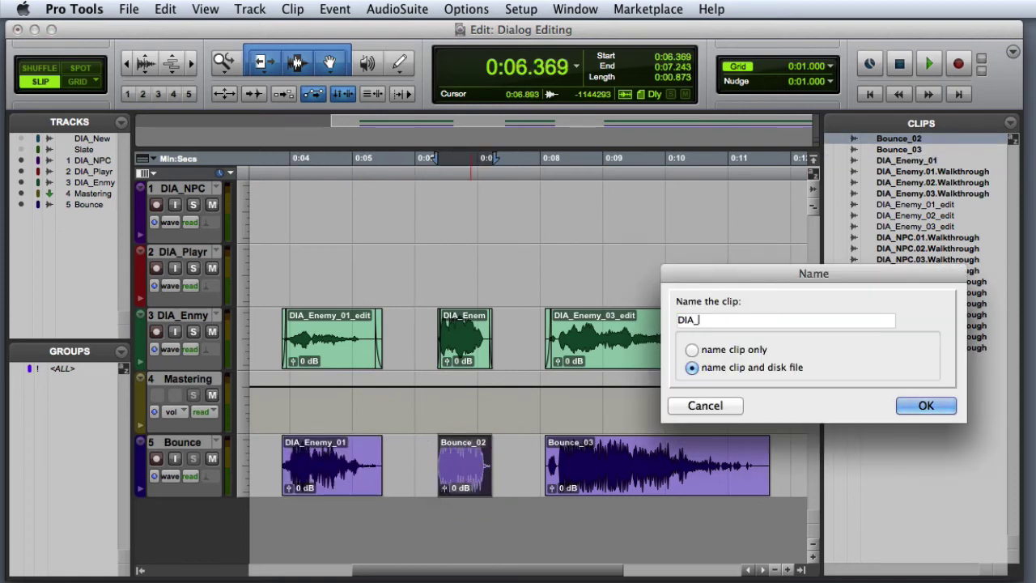
pyautogui.write('Enemy_02')
pyautogui.press('Return')
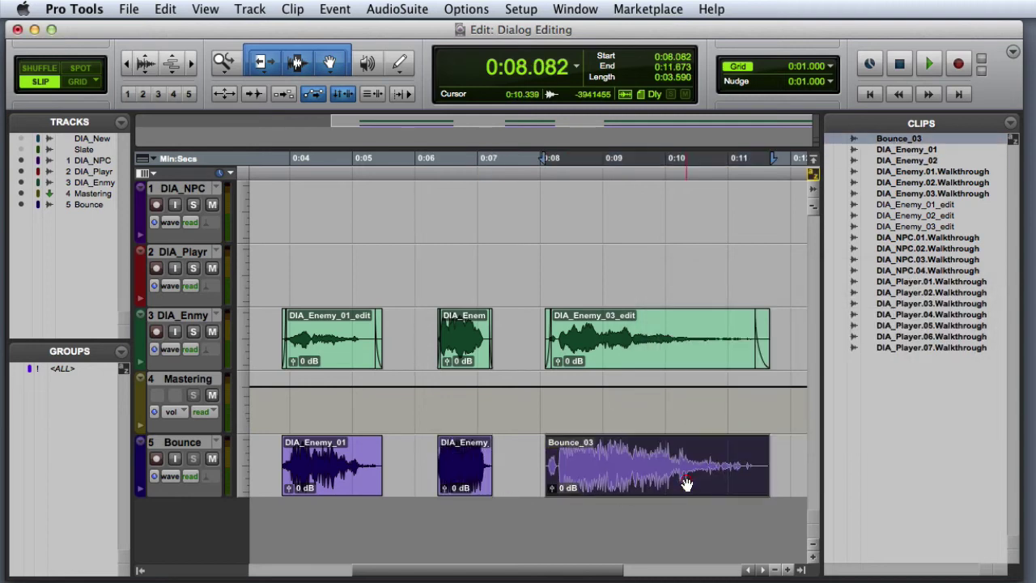
pyautogui.doubleClick(685, 485)
pyautogui.write('DIA_Enemy')
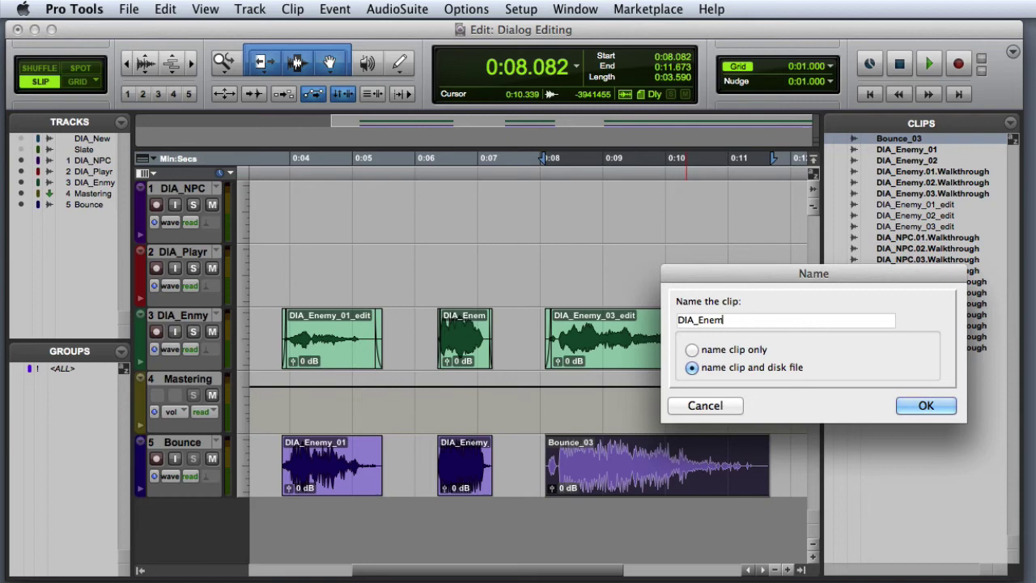
pyautogui.write('_03')
pyautogui.press('Return')
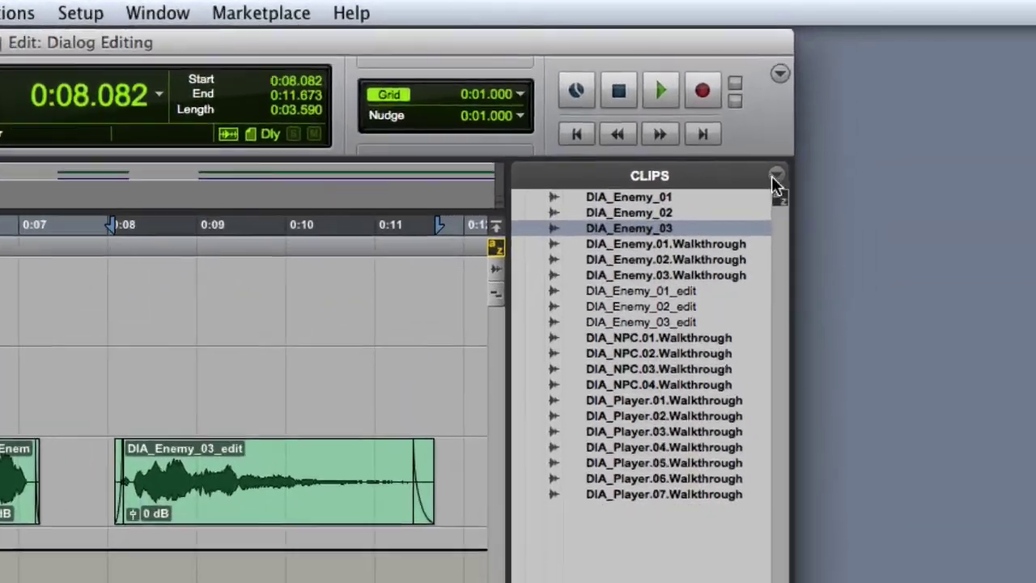
pyautogui.click(1009, 122)
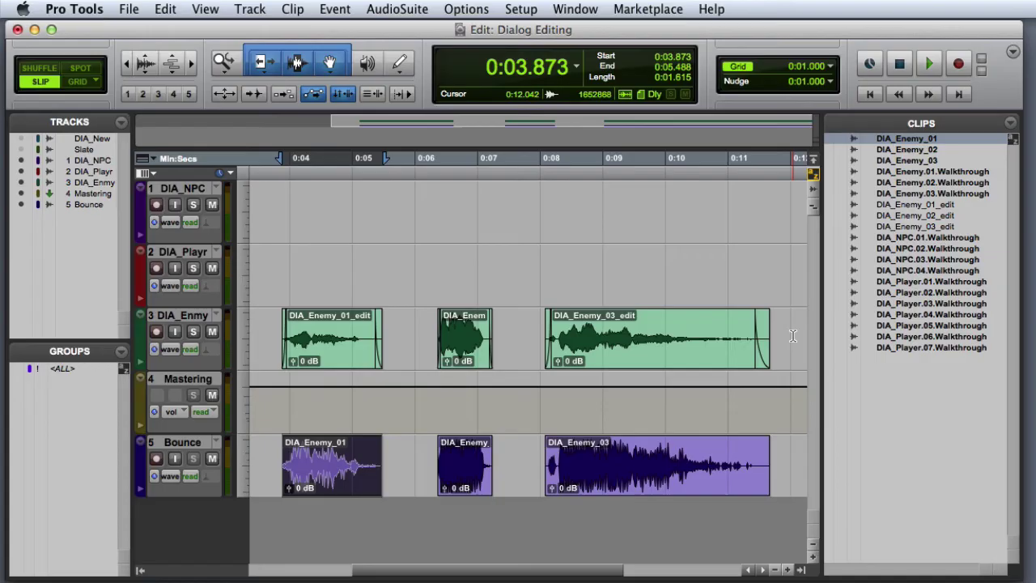
# Select DIA_Enemy_01 through DIA_Enemy_03 together in the Clips list and bring up its commands menu.
pyautogui.keyDown('shift'); pyautogui.click(937, 161); pyautogui.keyUp('shift')
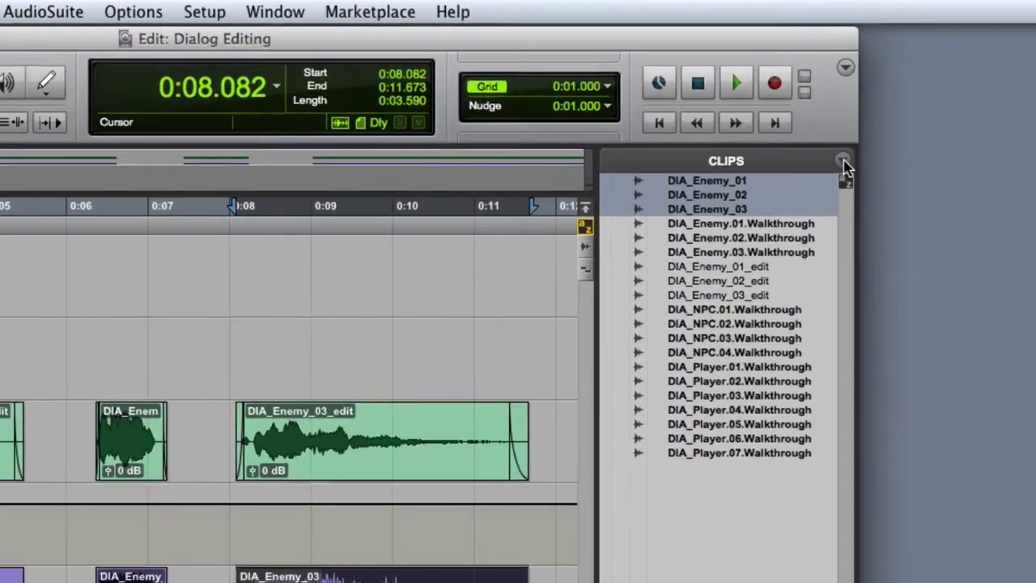
pyautogui.click(1011, 123)
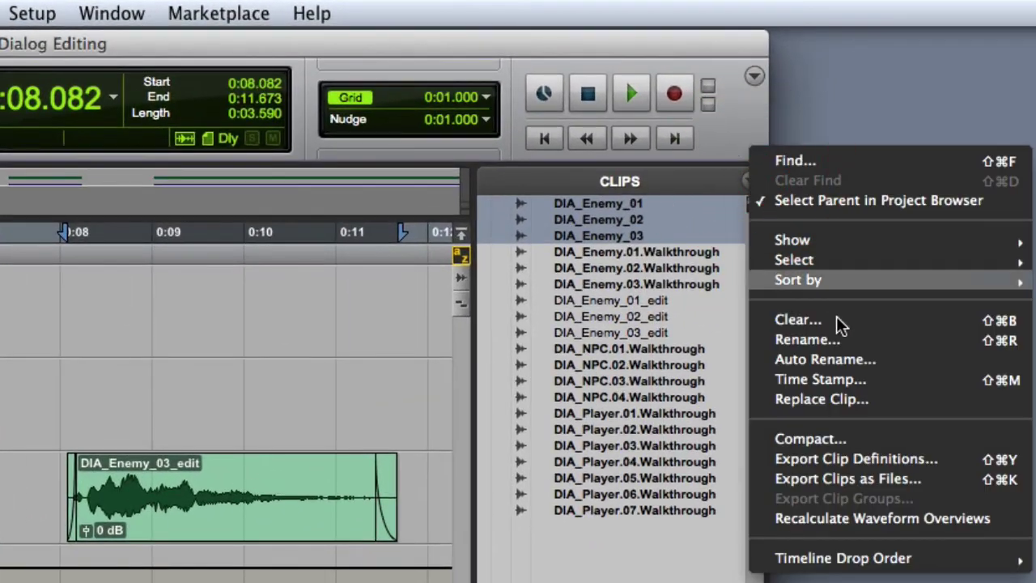
# Export the selected clips as files set to WAV, 48 kHz, keeping (Multiple) Mono 16 Bit.
pyautogui.click(927, 478)
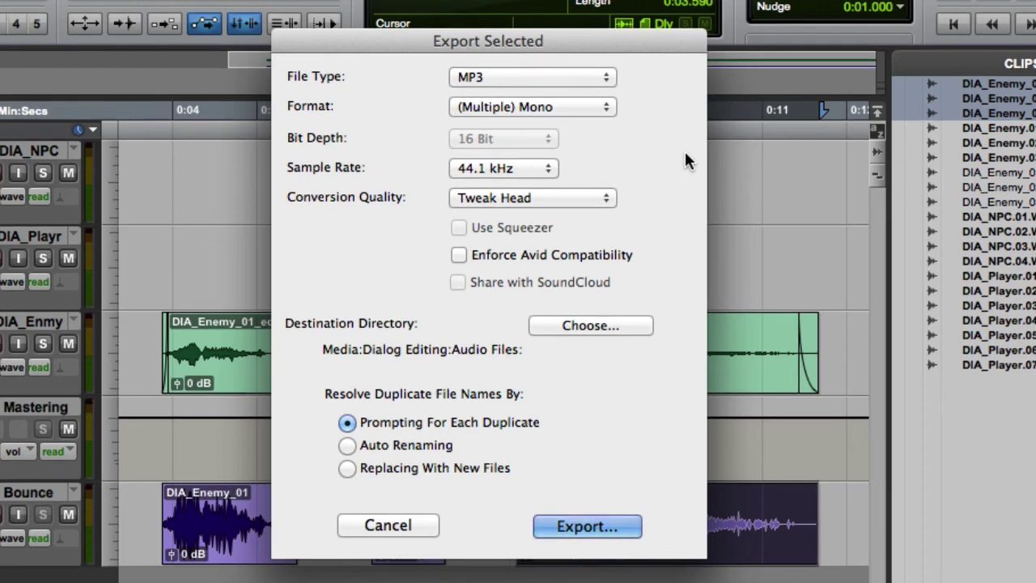
pyautogui.click(569, 79)
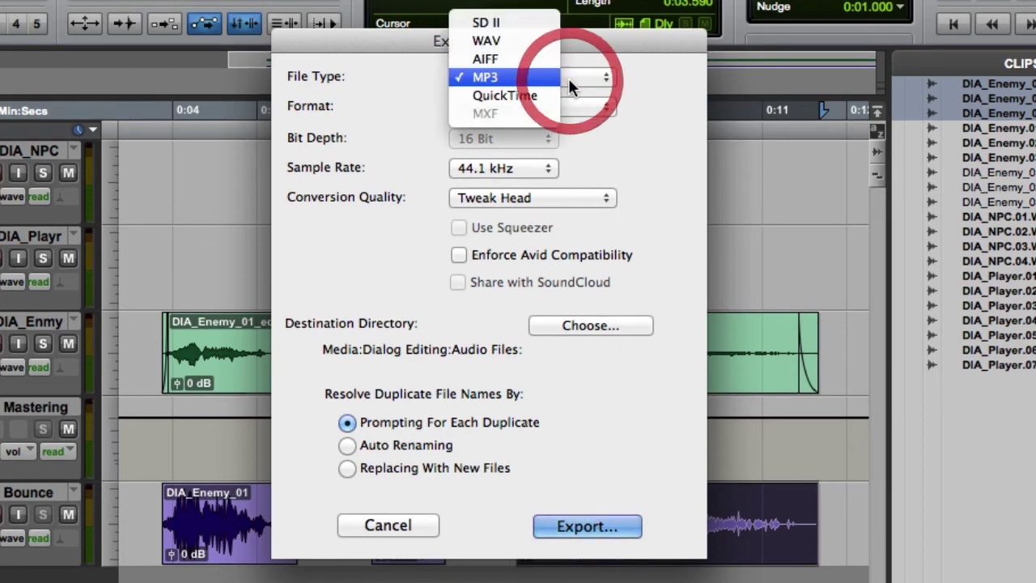
pyautogui.click(541, 41)
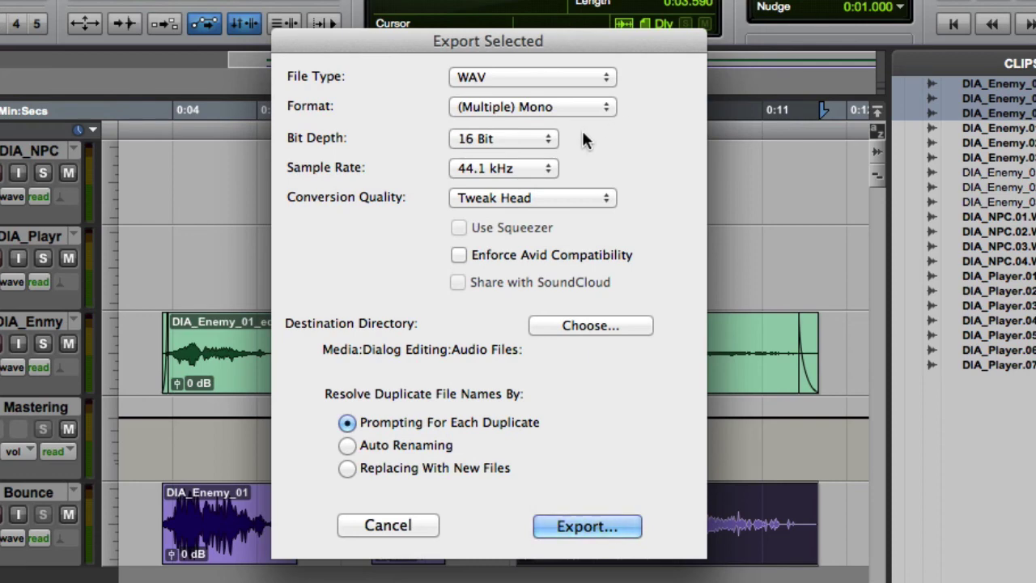
pyautogui.click(526, 168)
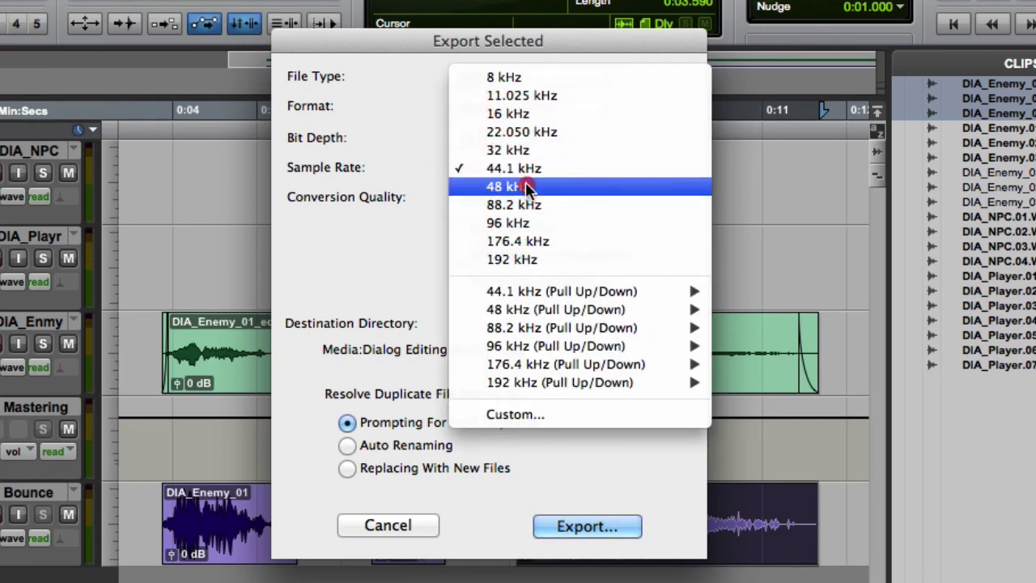
pyautogui.click(525, 186)
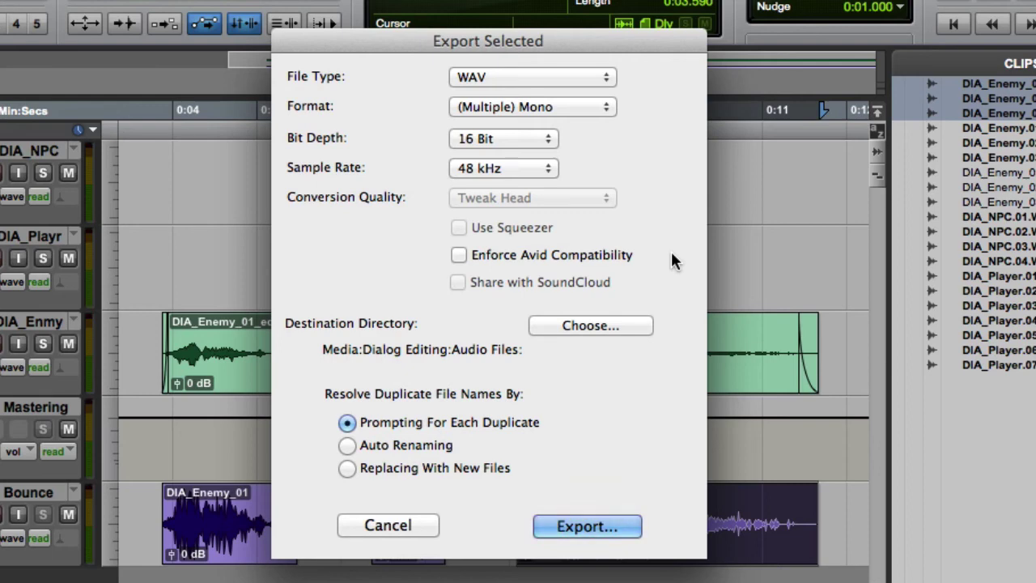
# Export the three clips into the Exported Files folder on the Desktop.
pyautogui.click(589, 326)
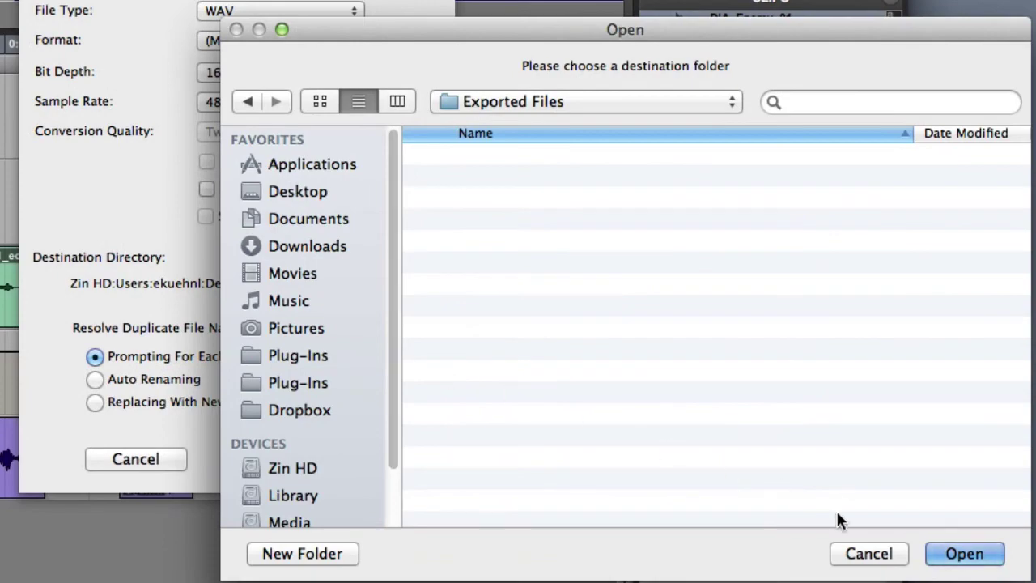
pyautogui.click(962, 554)
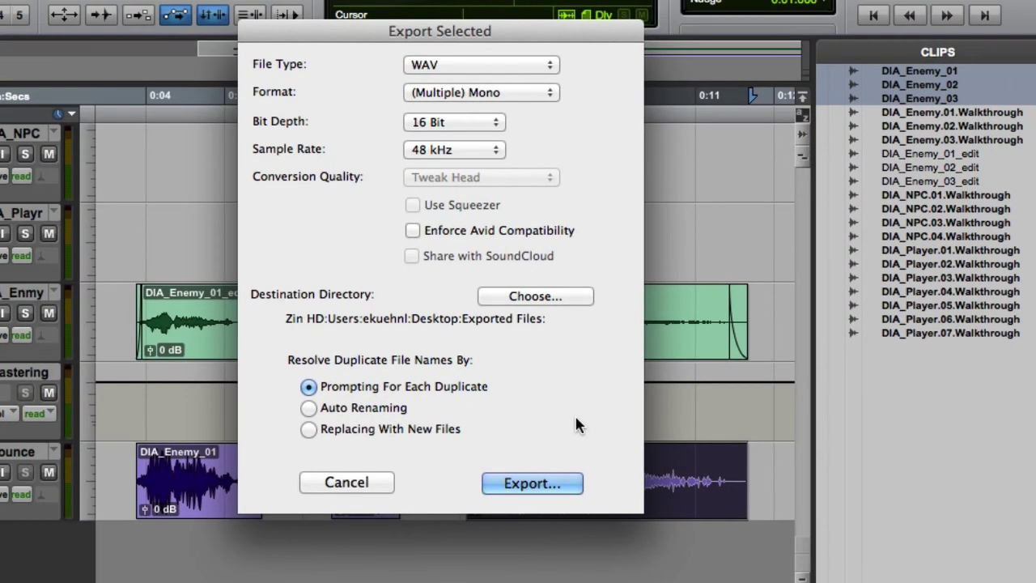
pyautogui.click(555, 482)
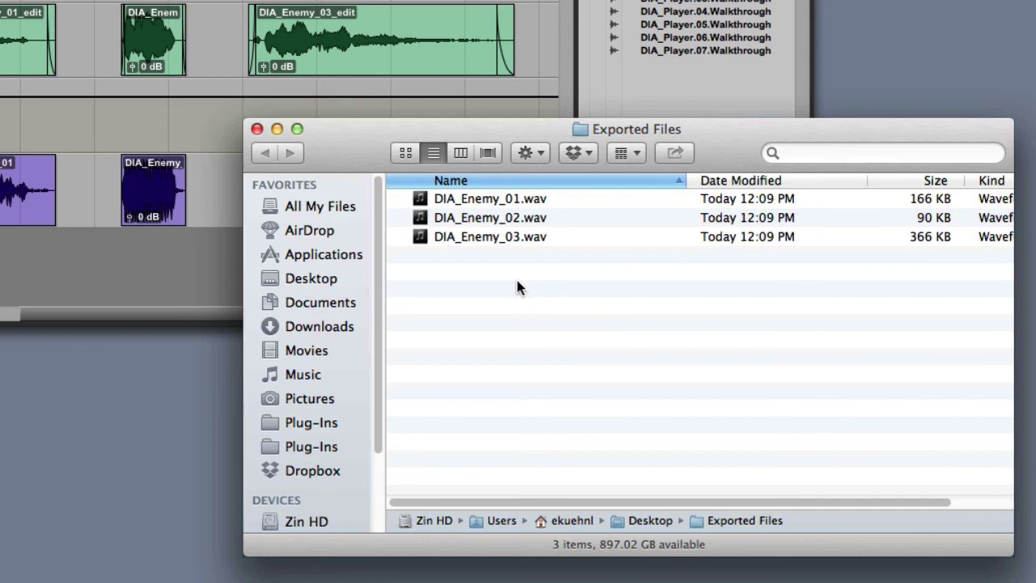
pyautogui.click(482, 202)
pyautogui.press('space')
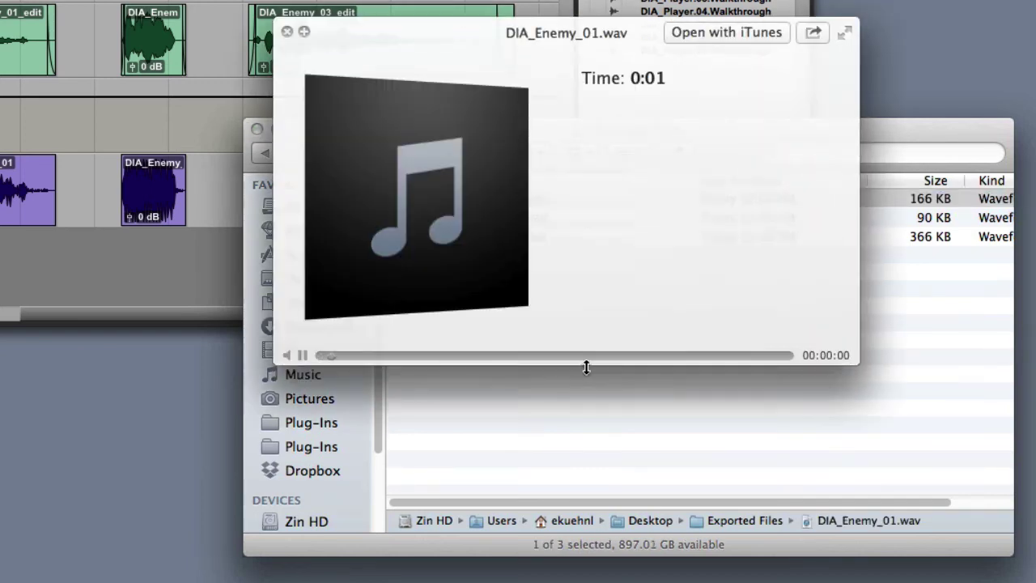
pyautogui.press('space')
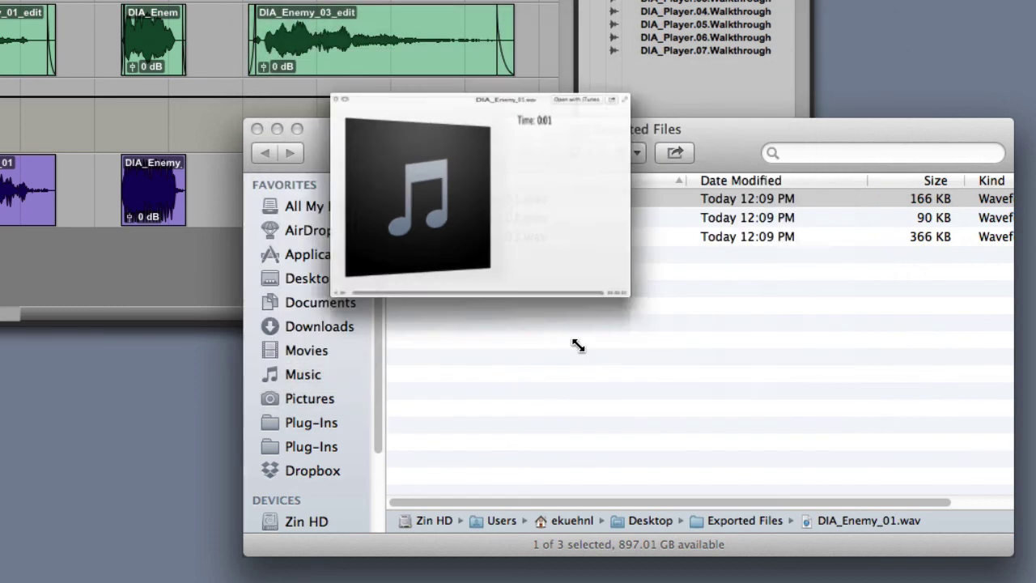
pyautogui.click(495, 218)
pyautogui.press('space')
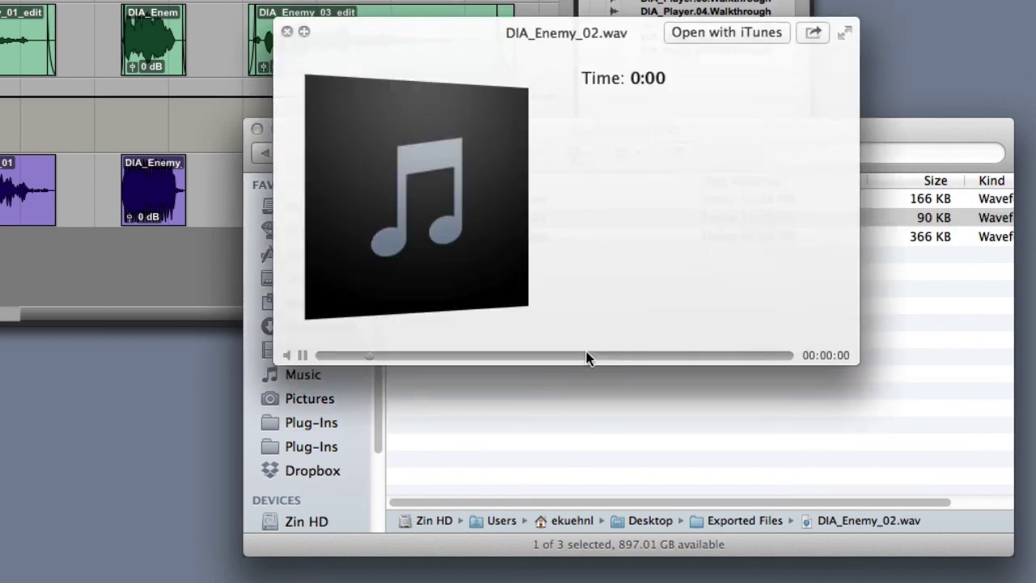
pyautogui.press('space')
pyautogui.click(500, 239)
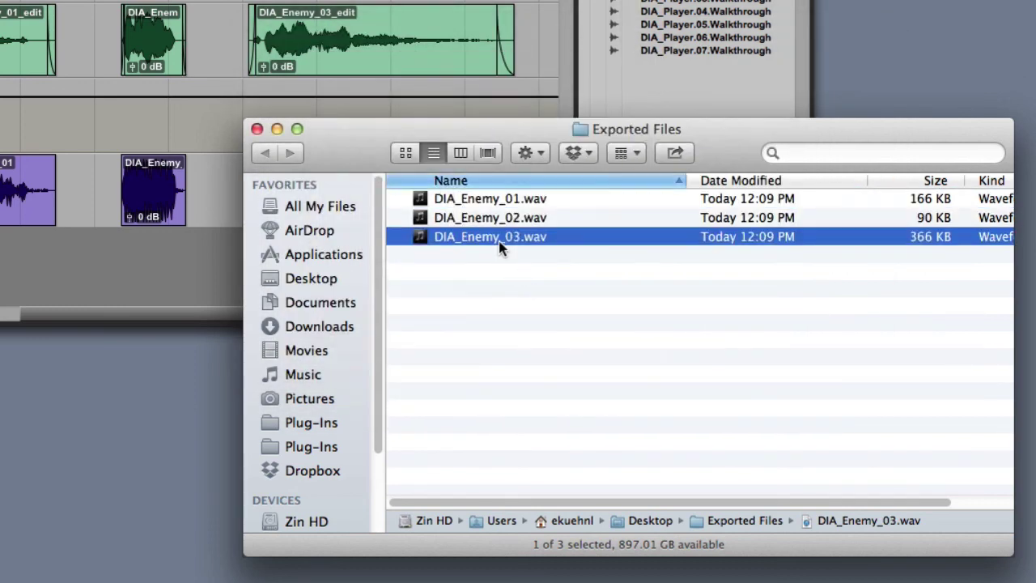
pyautogui.press('space')
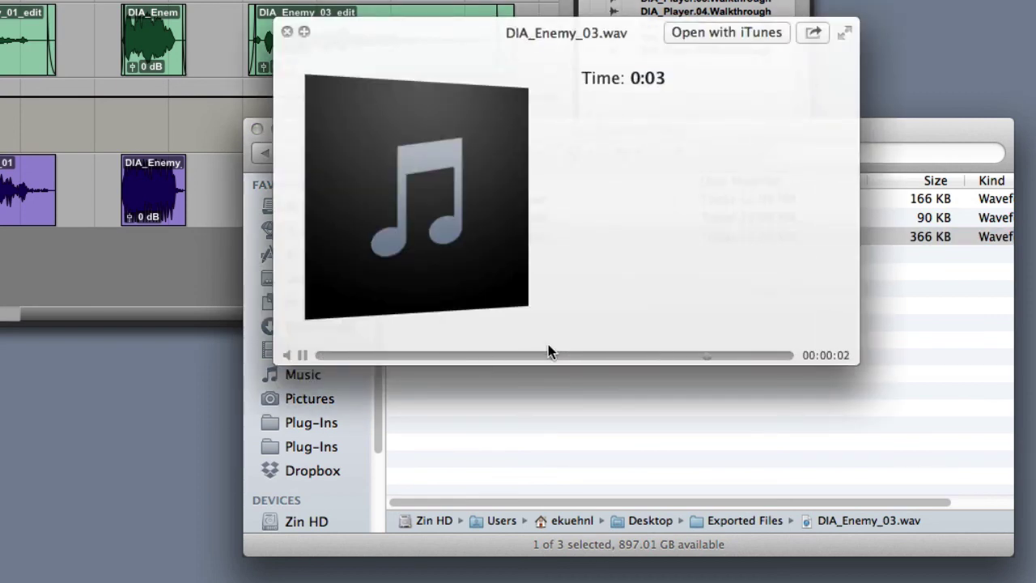
pyautogui.press('space')
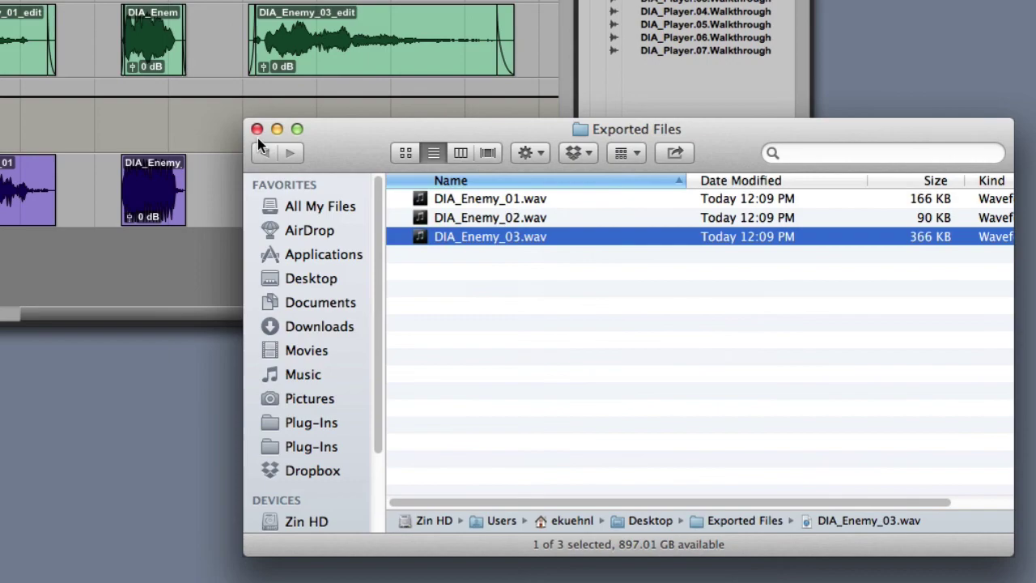